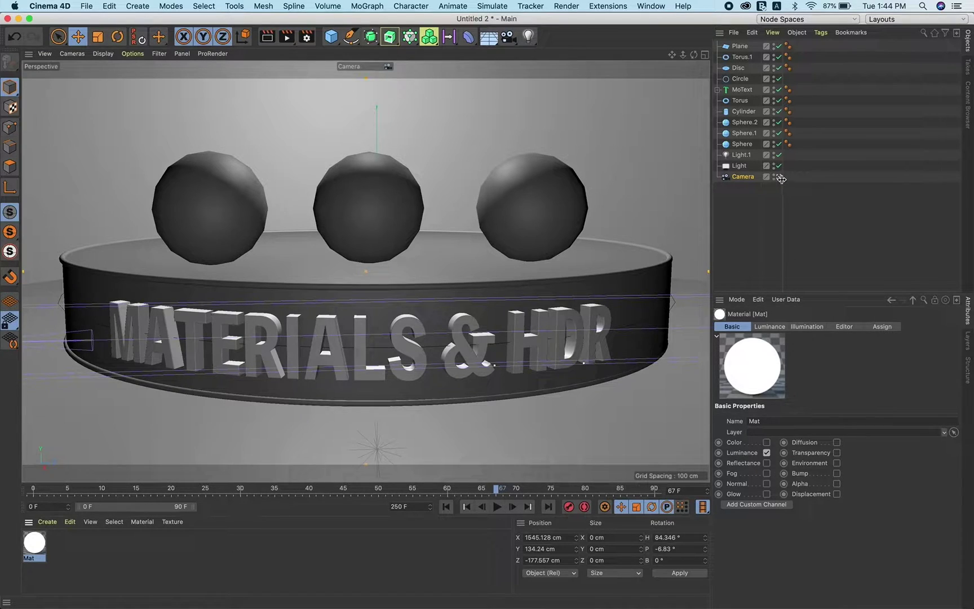
Orbit and zoom in on the spheres and text with the editor camera, then restore the scene camera.
left_click(781, 177)
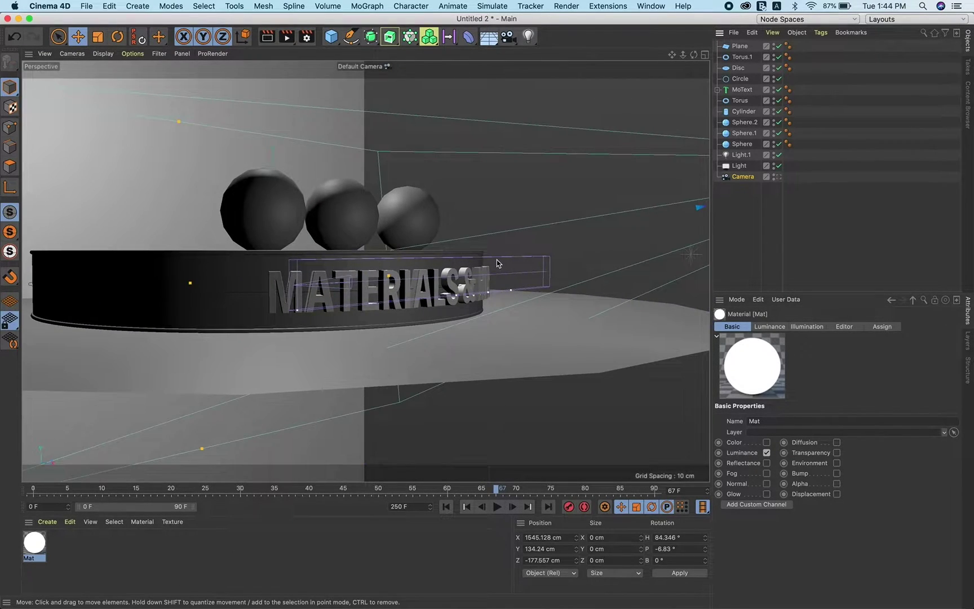
left_click_drag(387, 232, 349, 246, "alt")
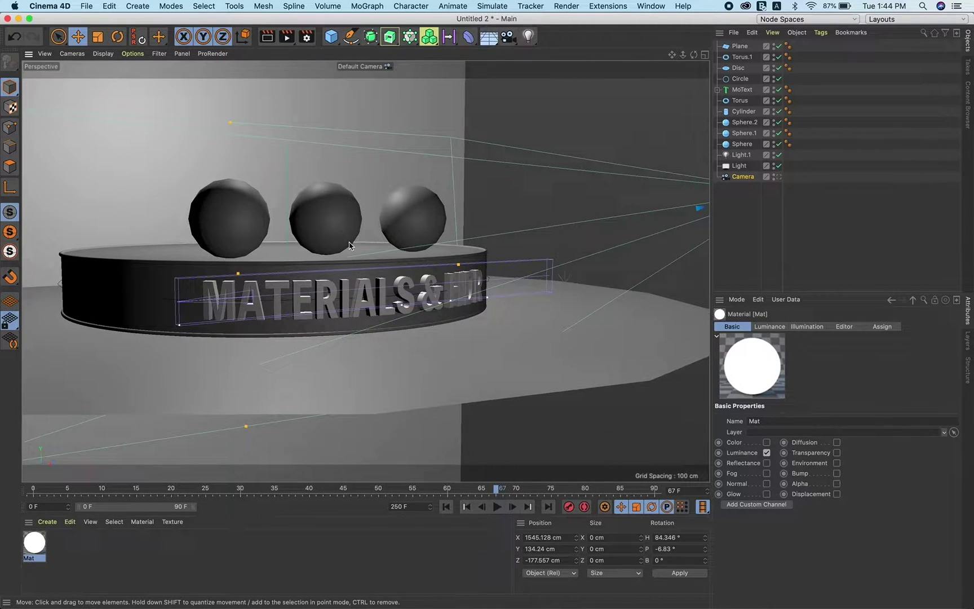
scroll(349, 245, "up", 3)
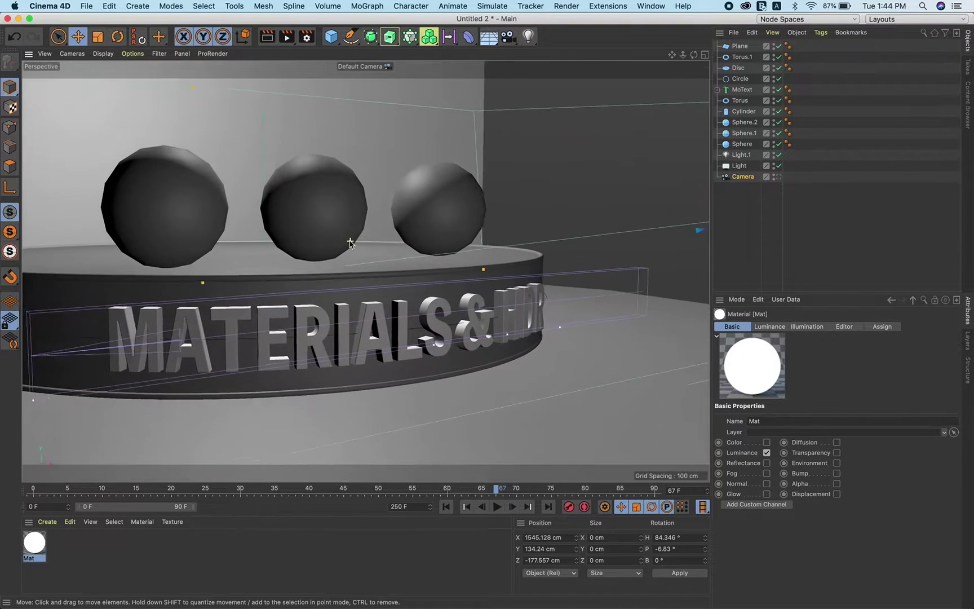
scroll(349, 244, "up", 2)
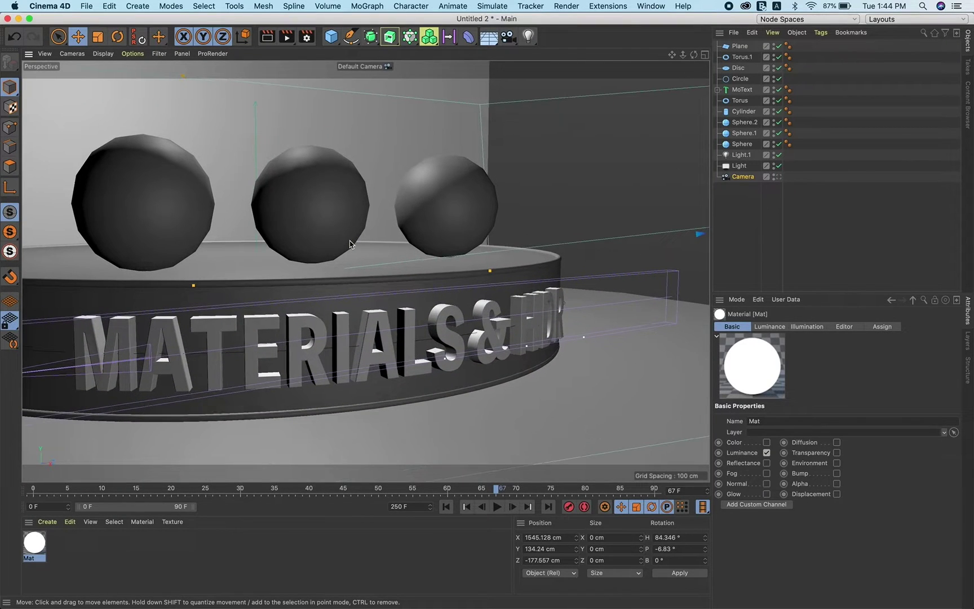
left_click(778, 176)
Test-move the left sphere, middle sphere and cylinder, undoing each move.
left_click(252, 224)
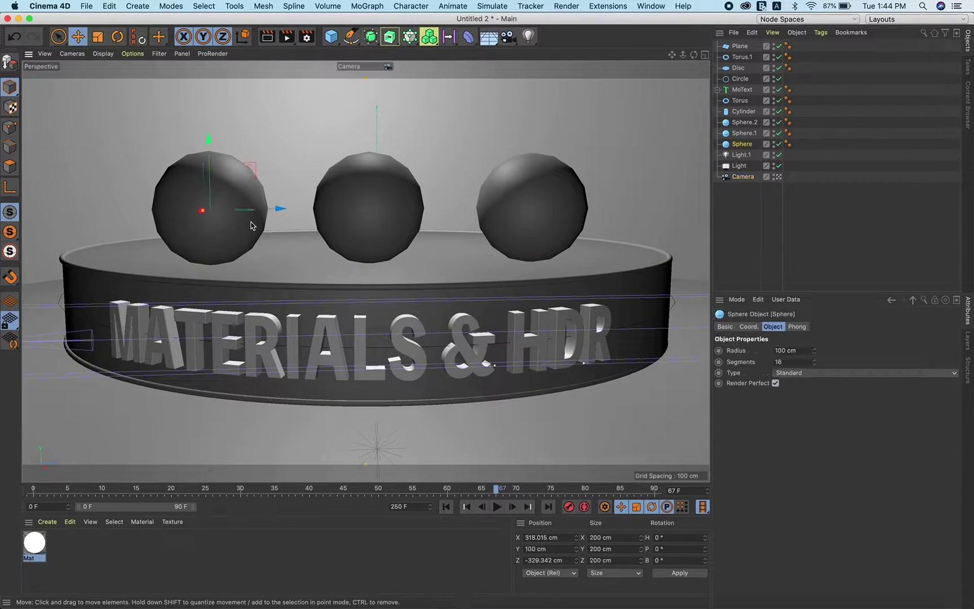
left_click_drag(209, 151, 206, 110)
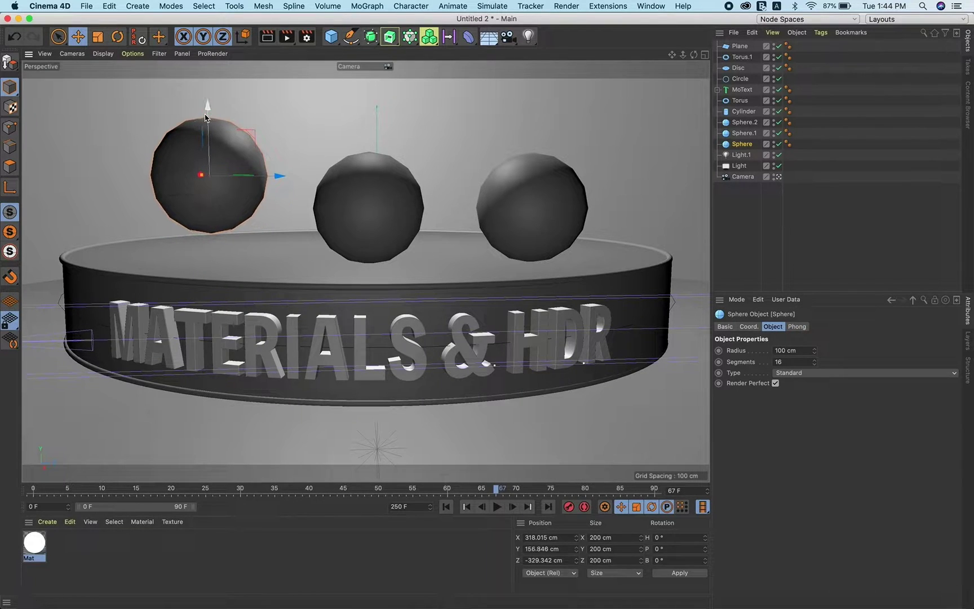
key("ctrl+z")
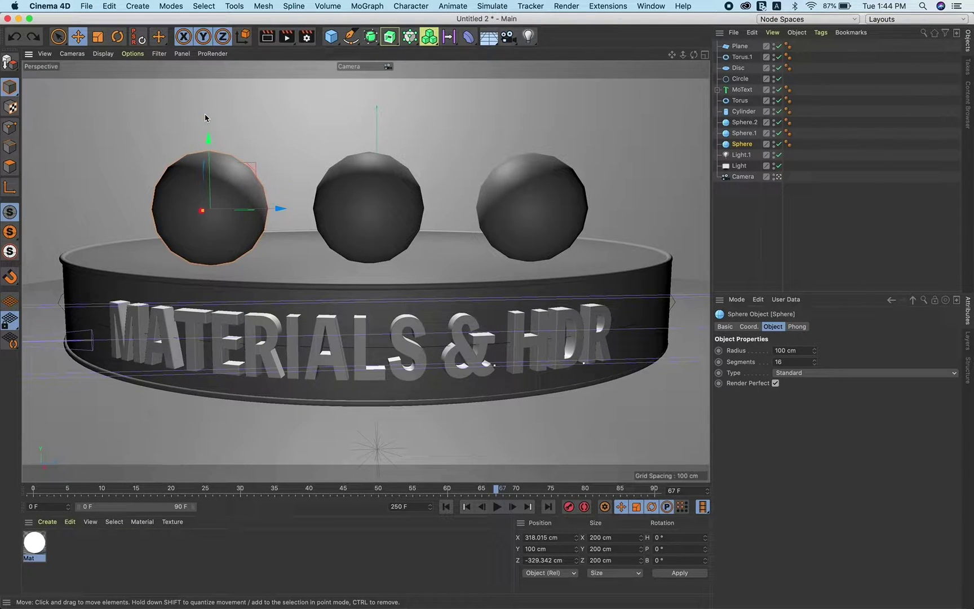
left_click(389, 213)
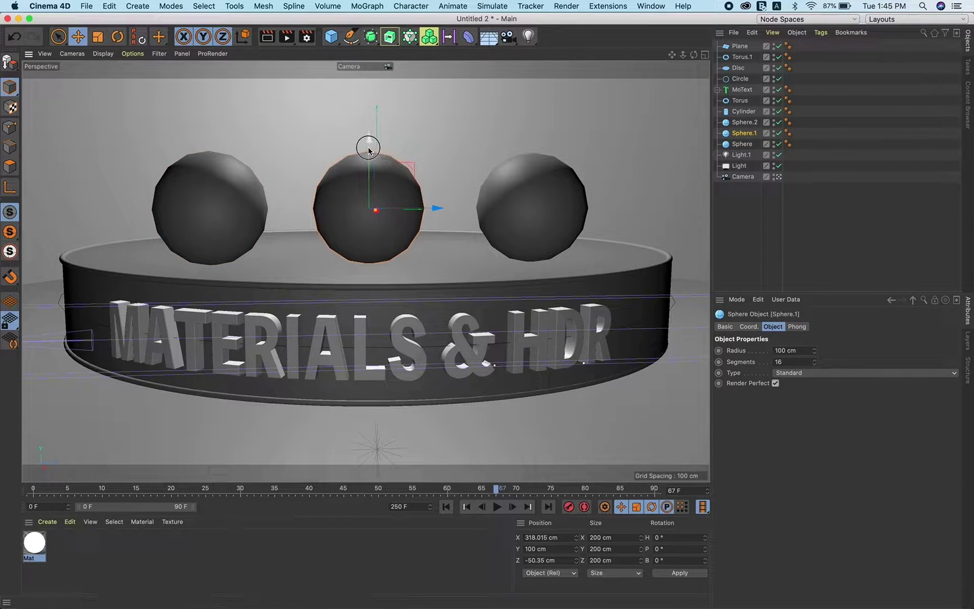
left_click_drag(367, 145, 365, 110)
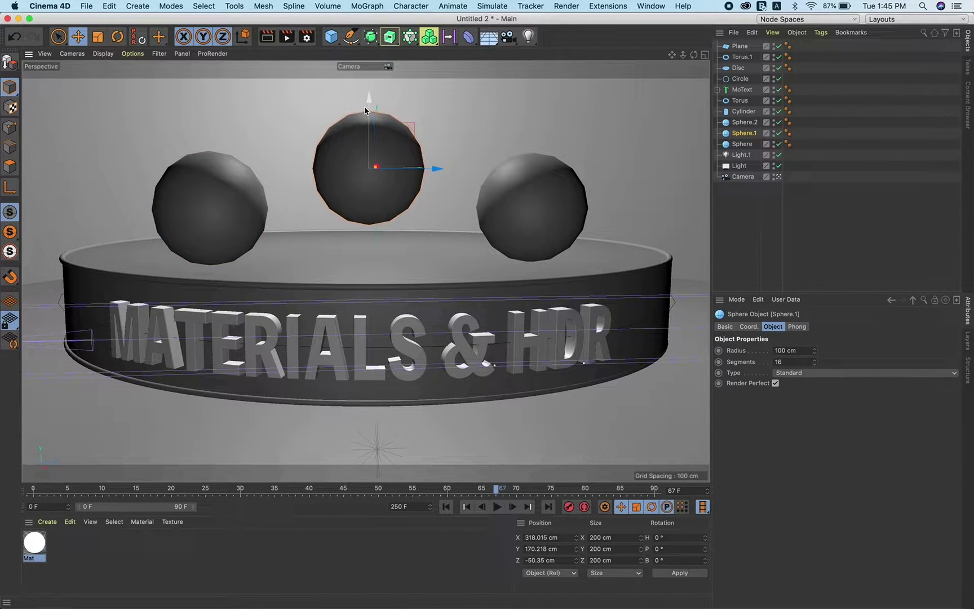
key("ctrl+z")
left_click(299, 275)
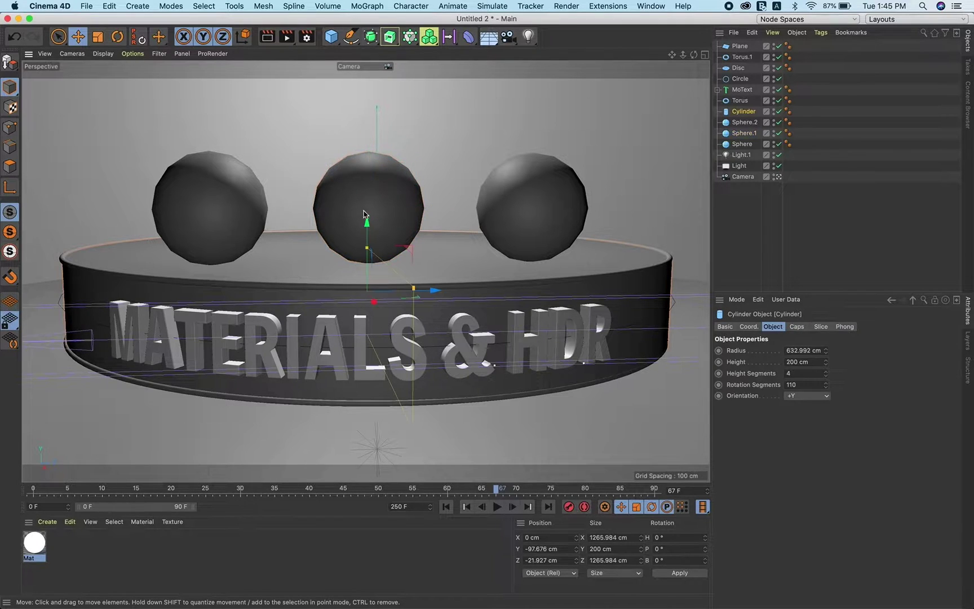
mouse_move(370, 220)
left_mouse_down()
mouse_move(356, 237)
mouse_move(342, 233)
left_mouse_up()
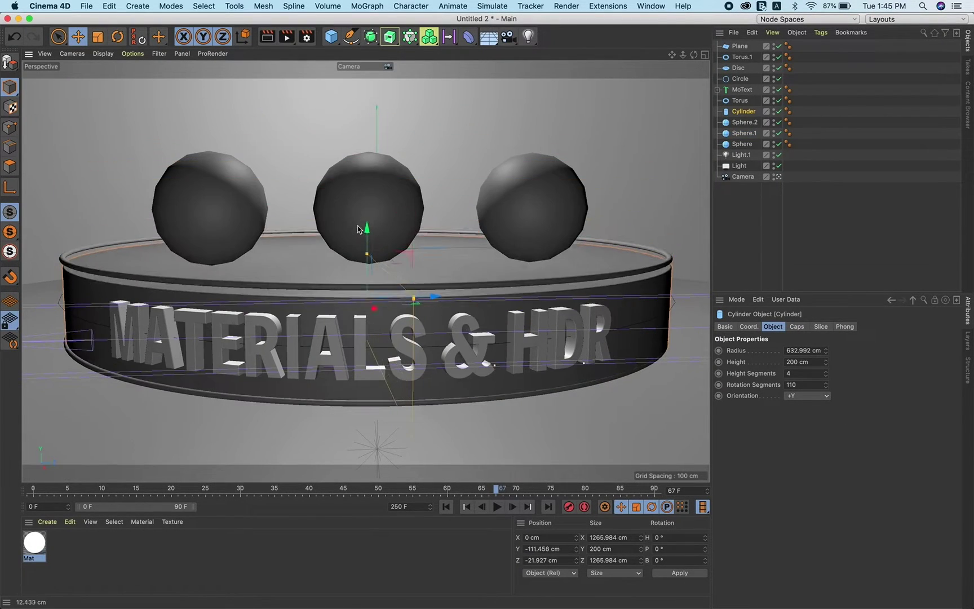
key("ctrl+z")
Inspect the ring, floor plane and MATERIALS & HDR text, then deselect everything.
left_click(242, 288)
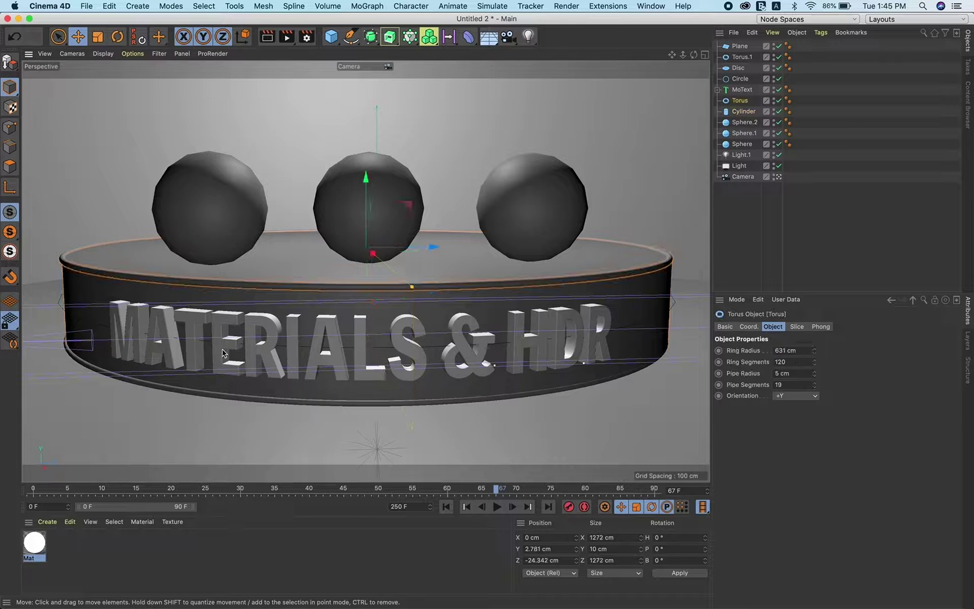
left_click(121, 144)
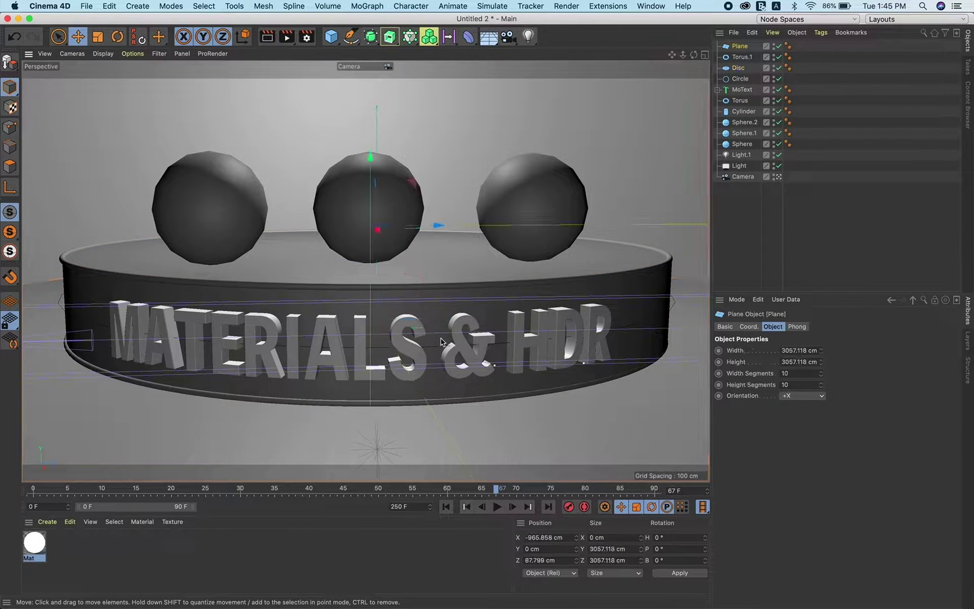
left_click(573, 324)
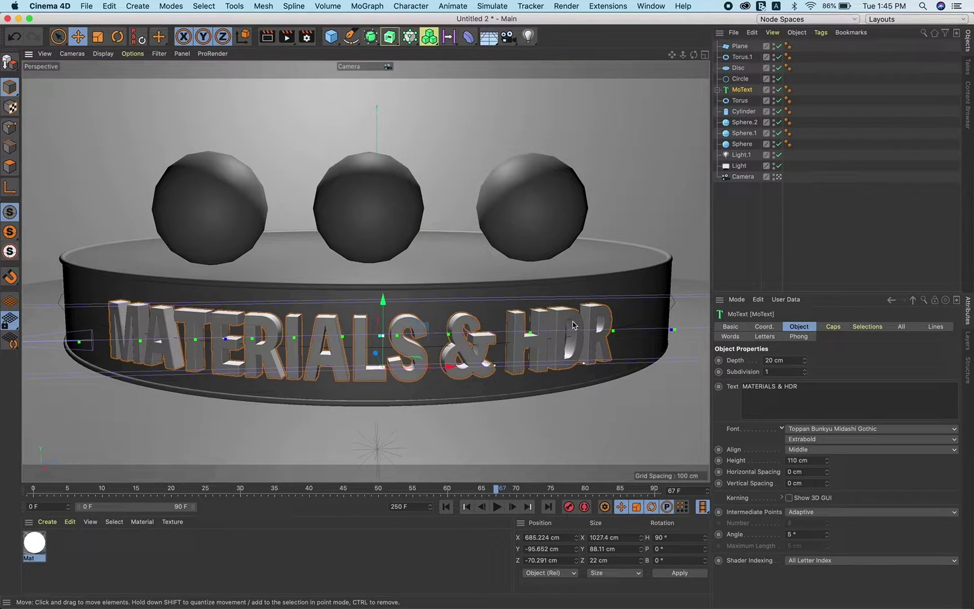
left_click(759, 235)
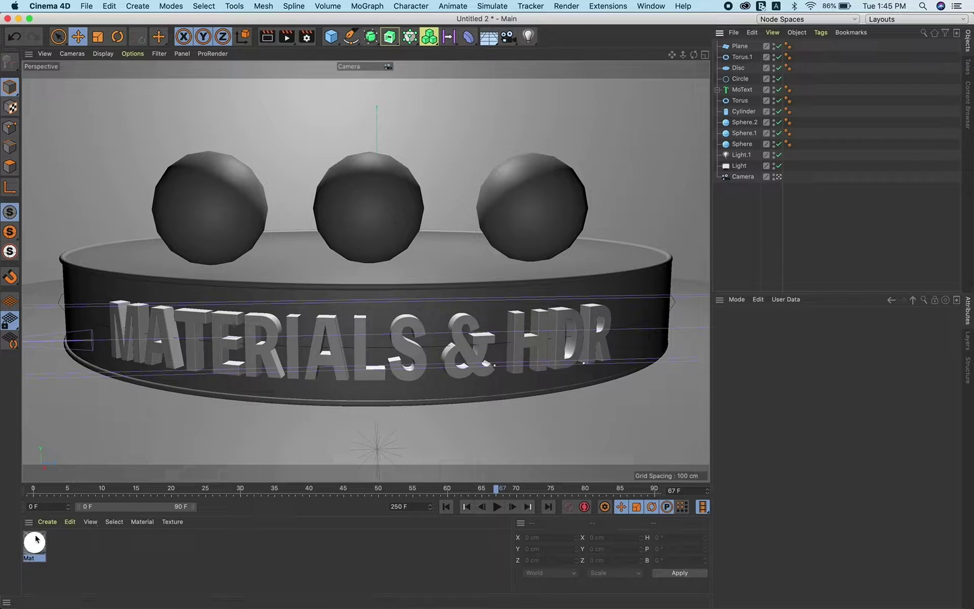
Delete the luminance-only Mat and open a new standard material in the Material Editor.
double_click(35, 540)
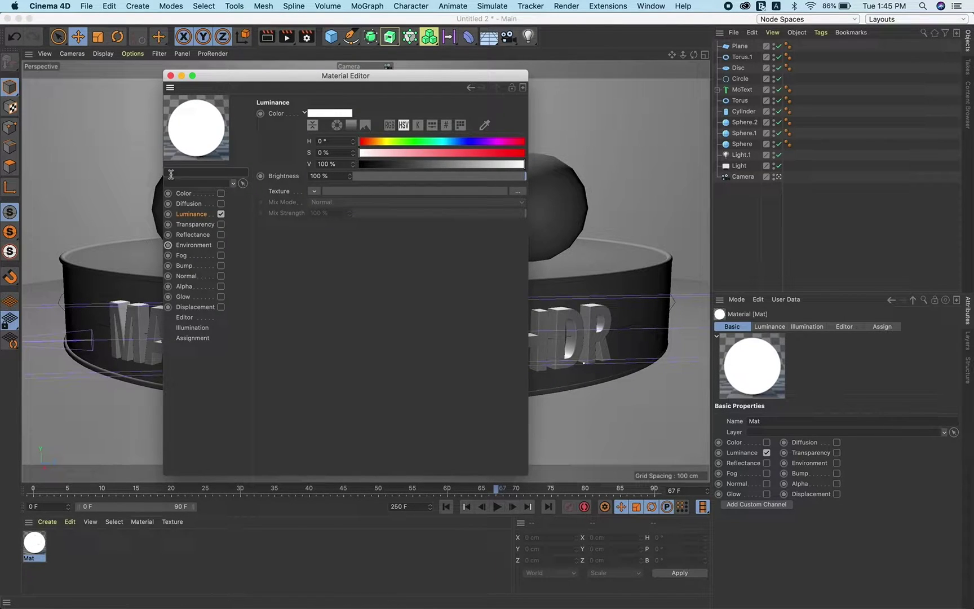
left_click(170, 76)
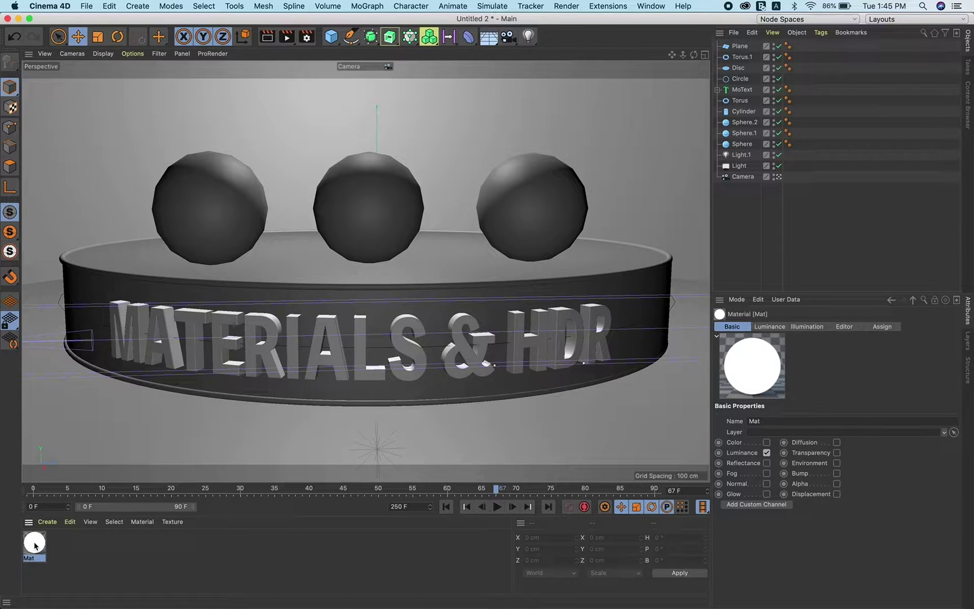
key("Delete")
double_click(51, 550)
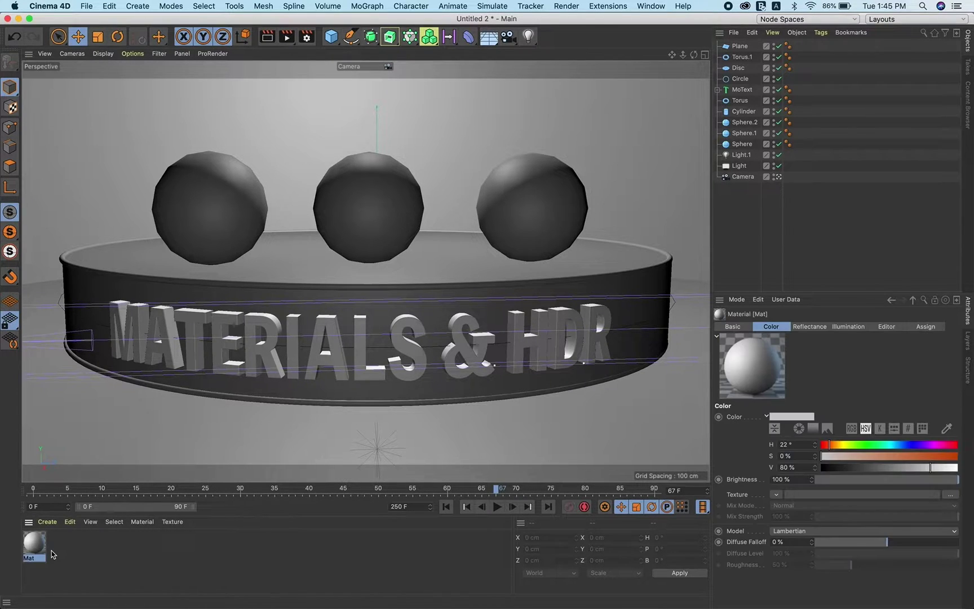
double_click(39, 549)
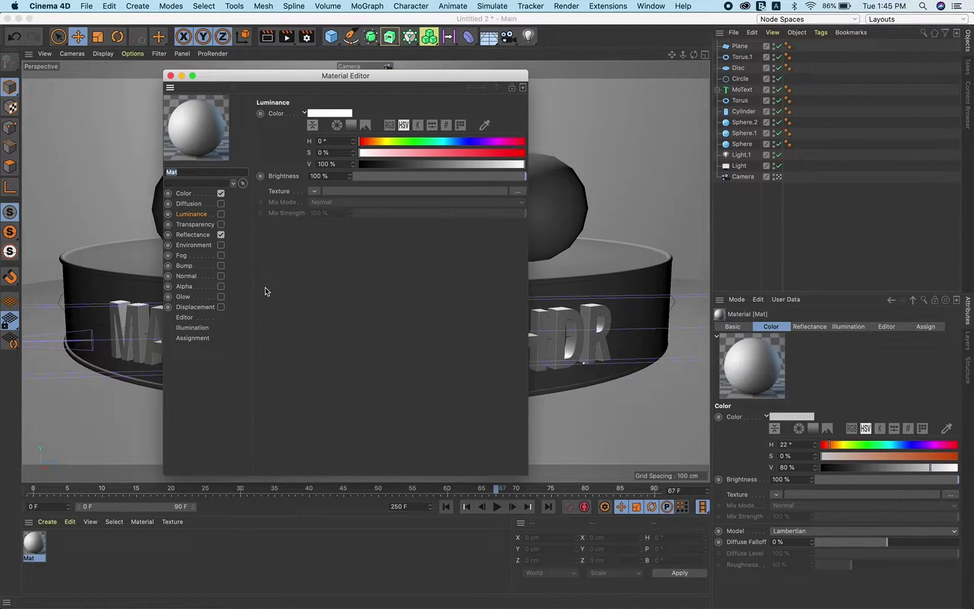
Set the material's Color to hex AA5B2C, replacing the default CCCCCC.
left_click(185, 194)
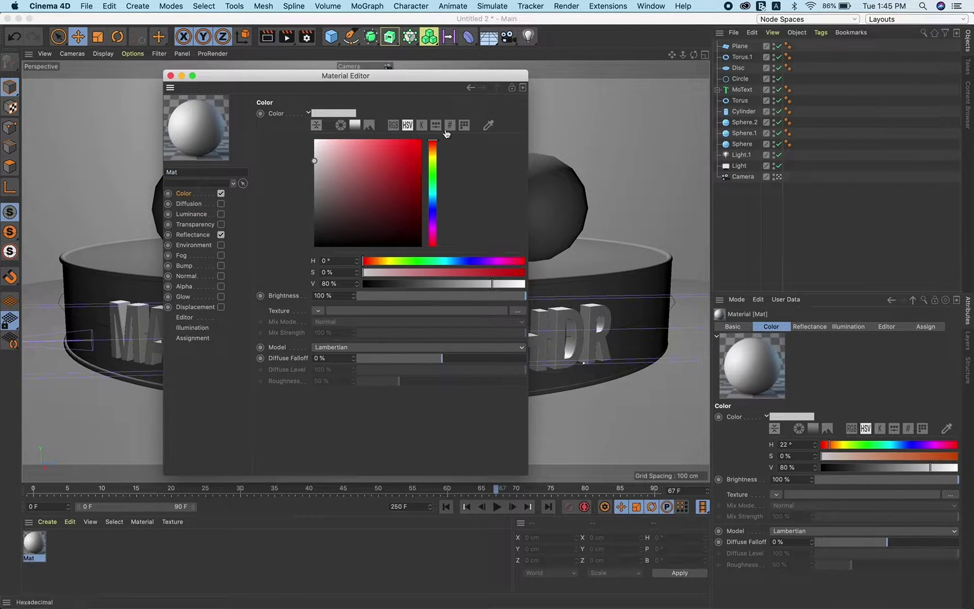
left_click(449, 126)
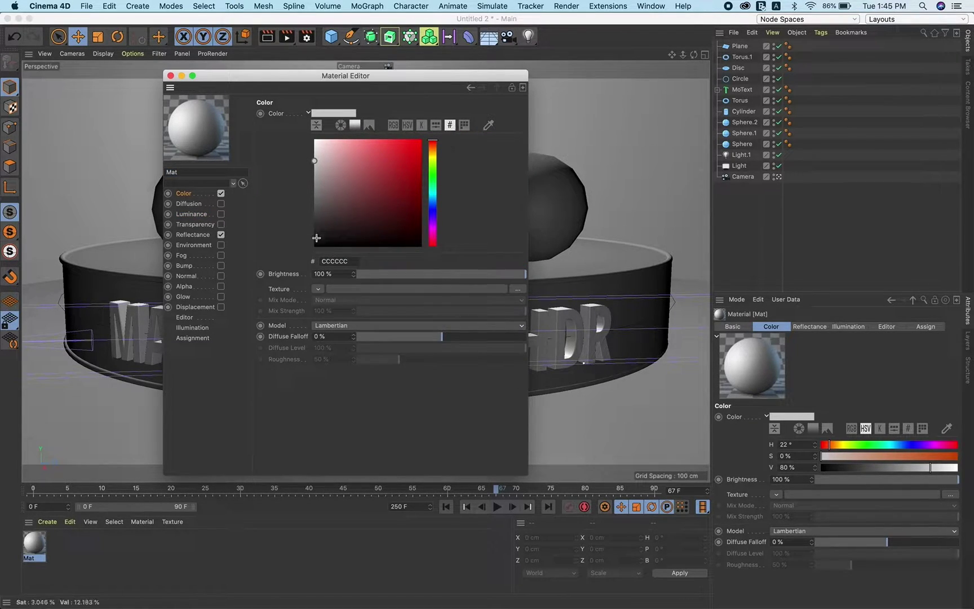
double_click(349, 261)
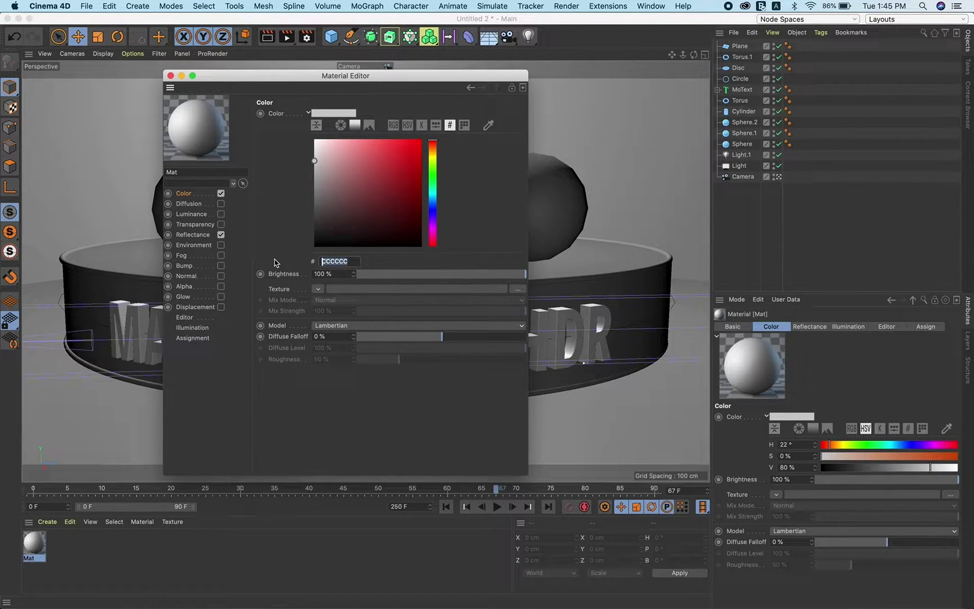
type("aa")
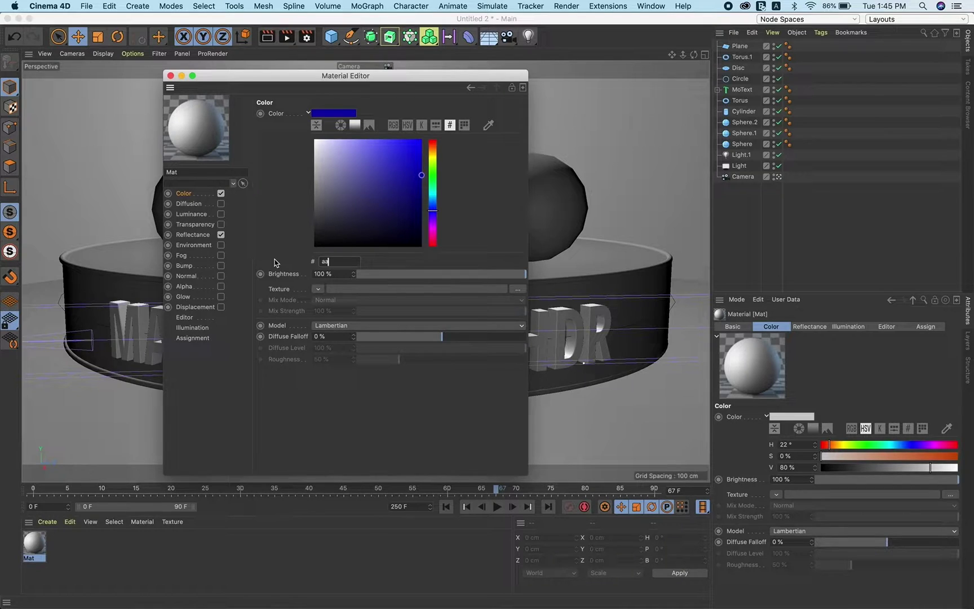
type("5")
type("b2c")
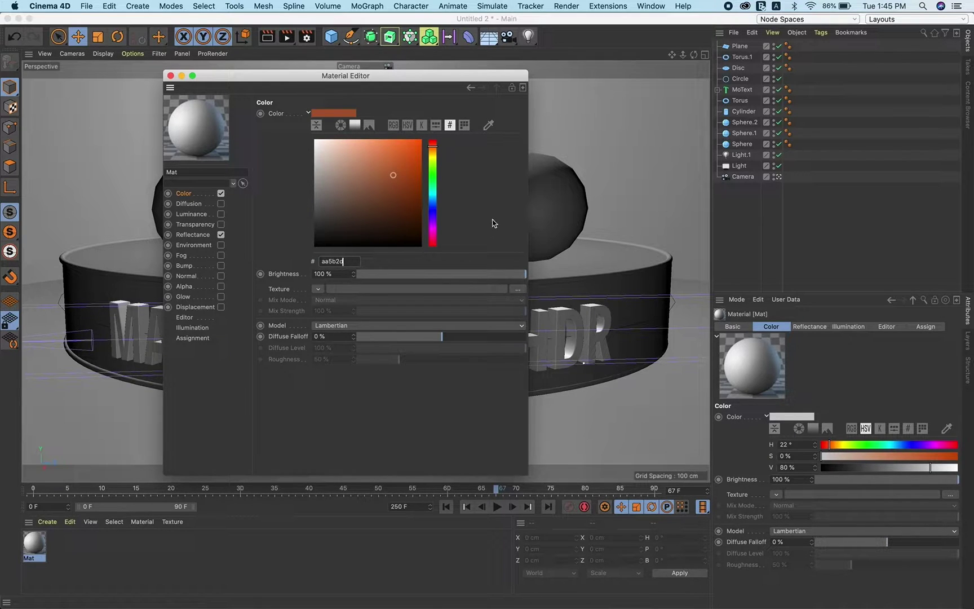
key("Return")
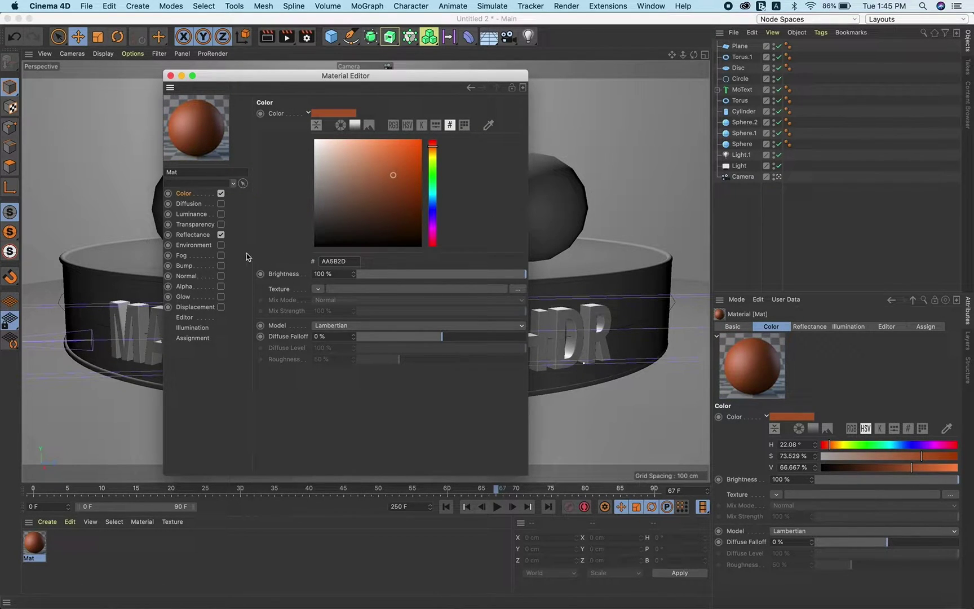
Replace the default specular reflectance layer with a Beckmann layer.
left_click(200, 239)
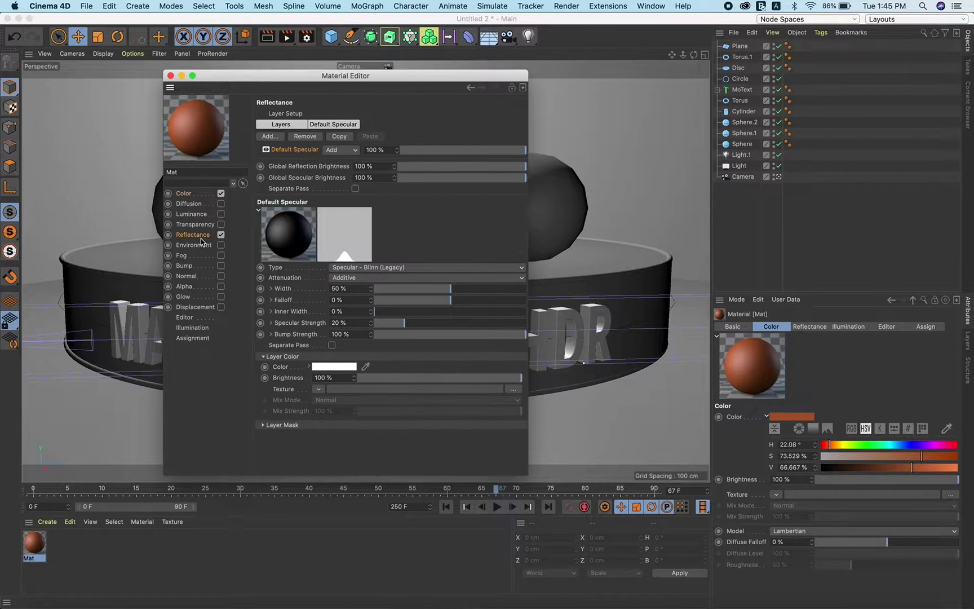
left_click(305, 137)
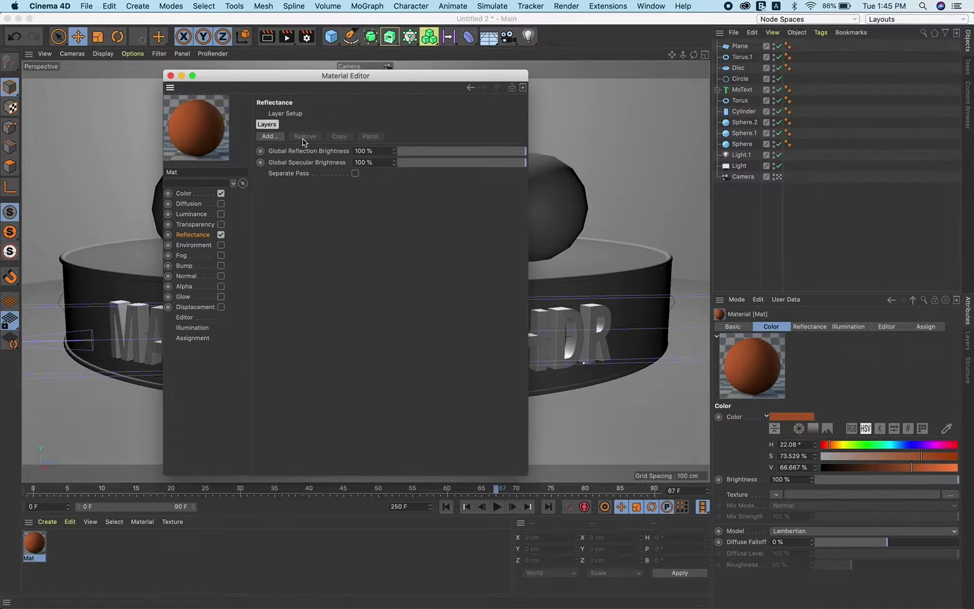
left_click(277, 139)
left_click(299, 138)
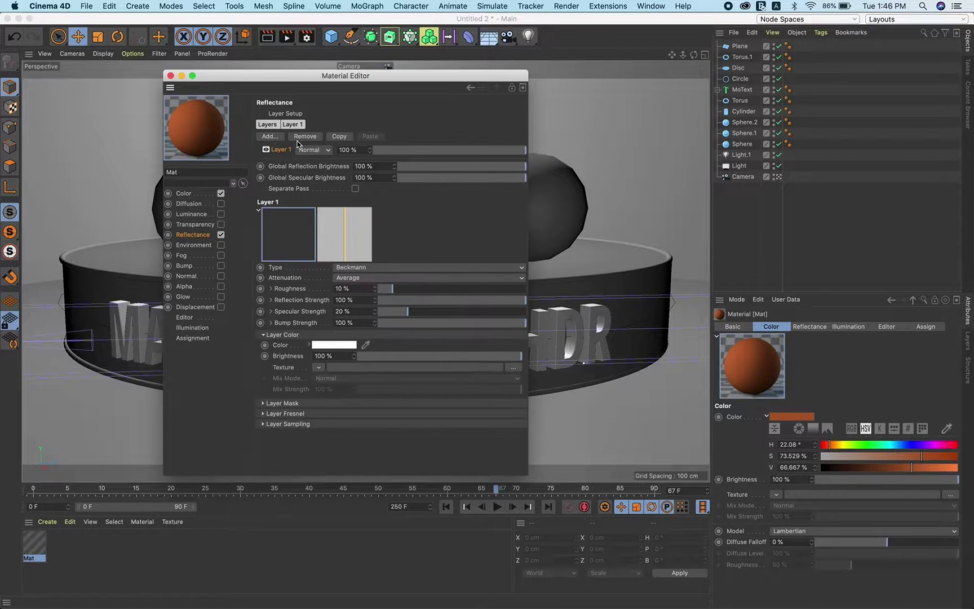
Give the Beckmann layer a Conductor Fresnel with the Gold preset and 0% roughness.
left_click(306, 415)
left_click(333, 427)
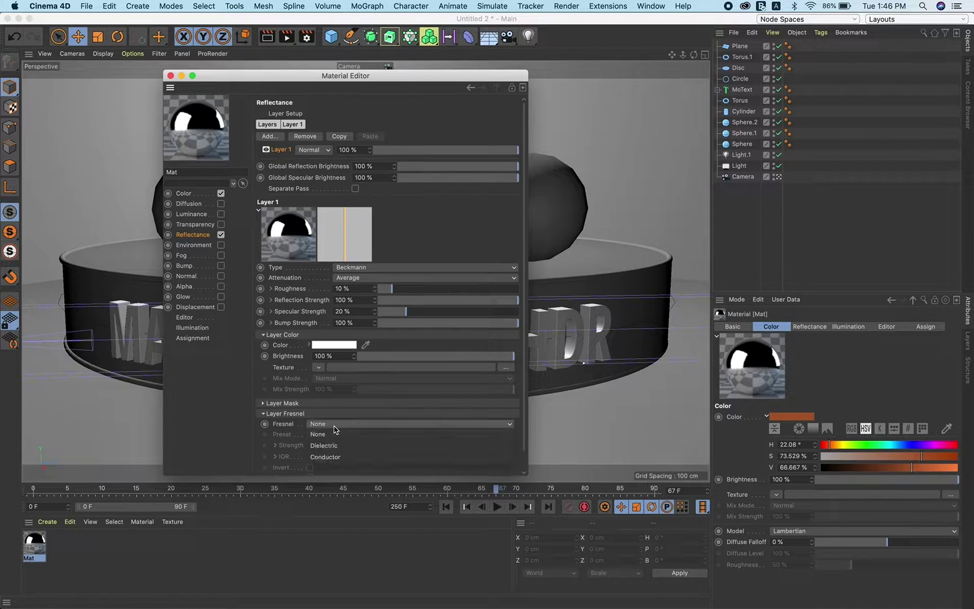
left_click(338, 461)
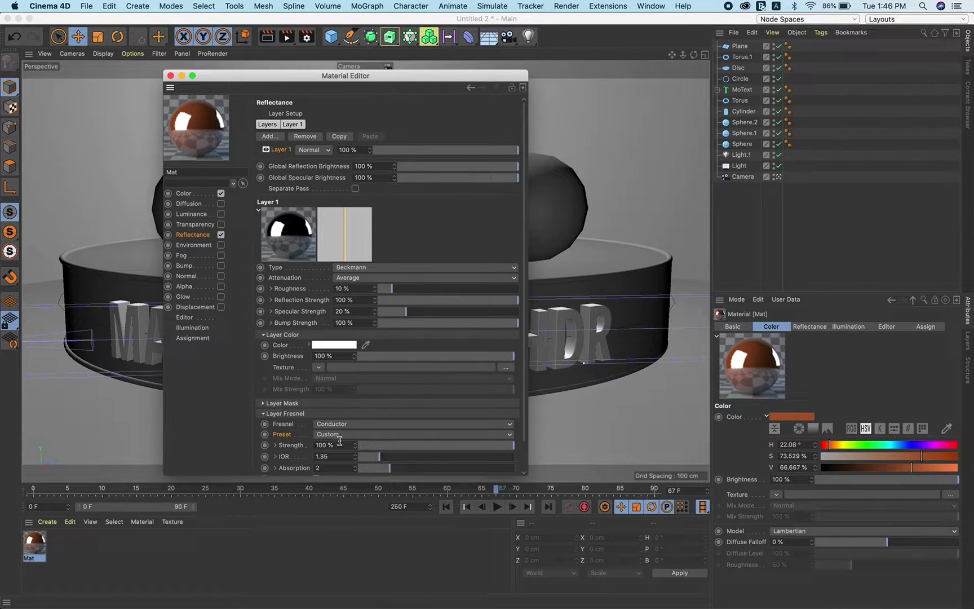
left_click(339, 436)
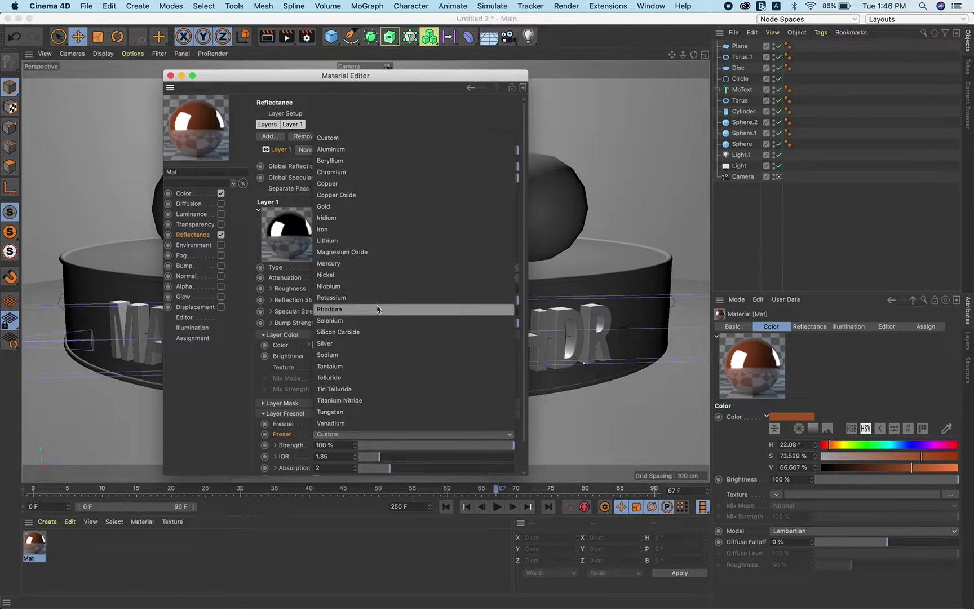
left_click(365, 207)
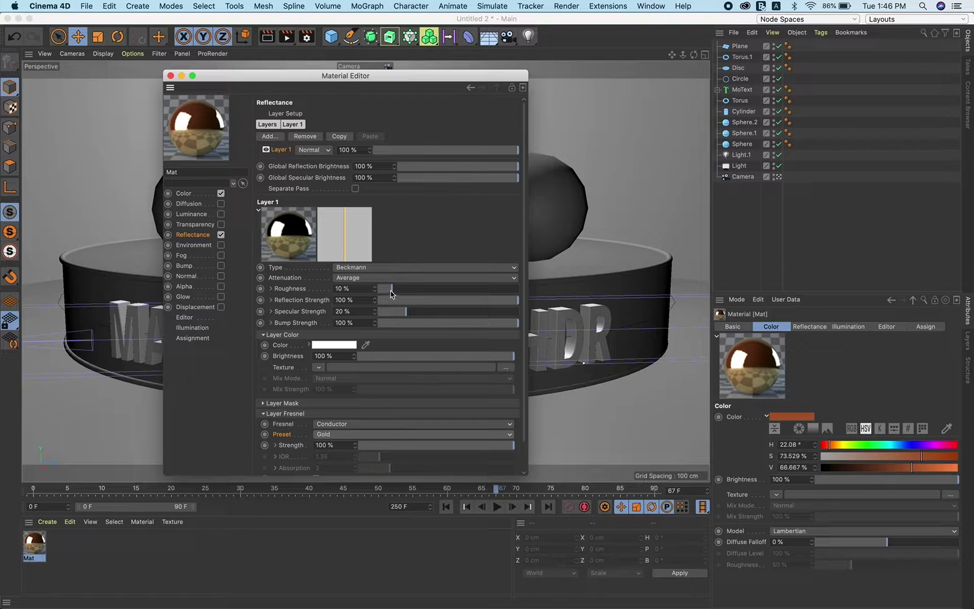
left_click_drag(392, 288, 328, 297)
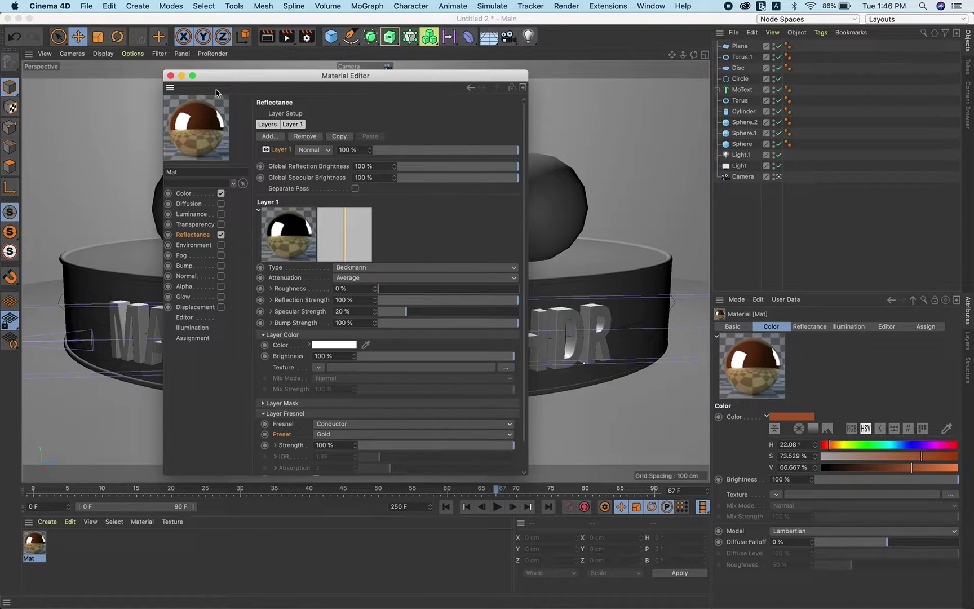
mouse_move(247, 79)
left_mouse_down()
mouse_move(342, 45)
mouse_move(317, 60)
left_mouse_up()
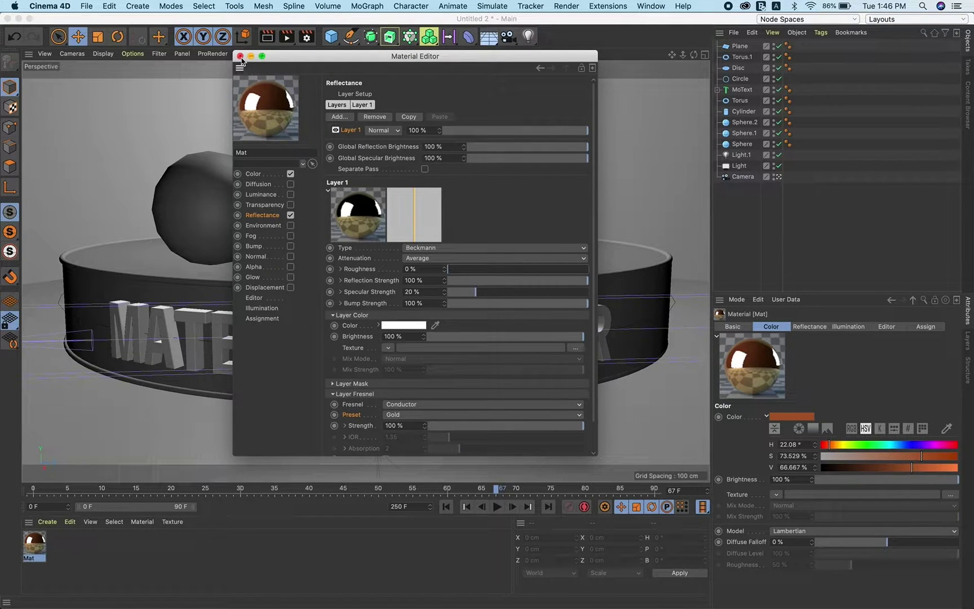
left_click(240, 57)
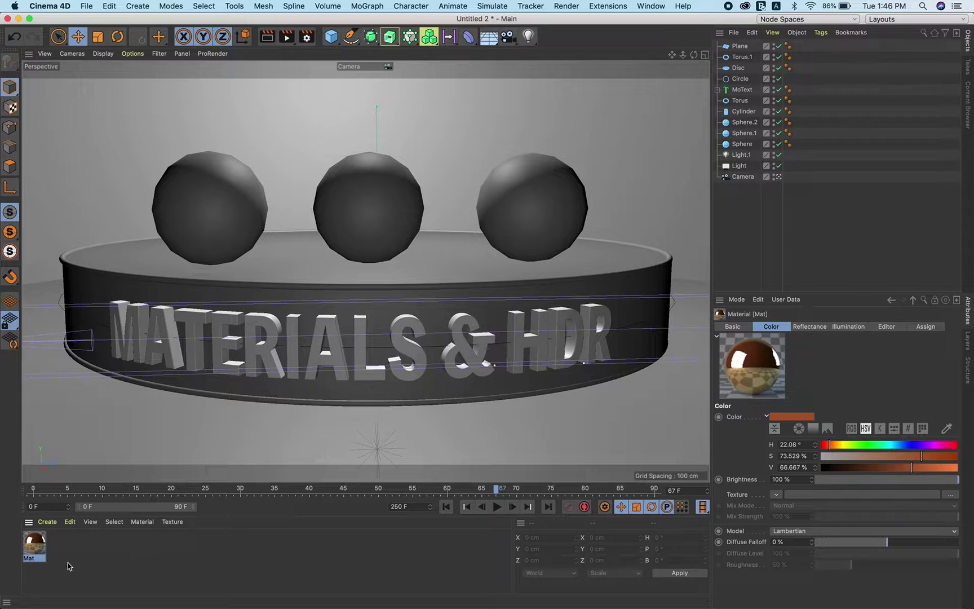
Drop the gold Mat onto the left sphere and check it in a quick render.
left_click_drag(32, 540, 223, 200)
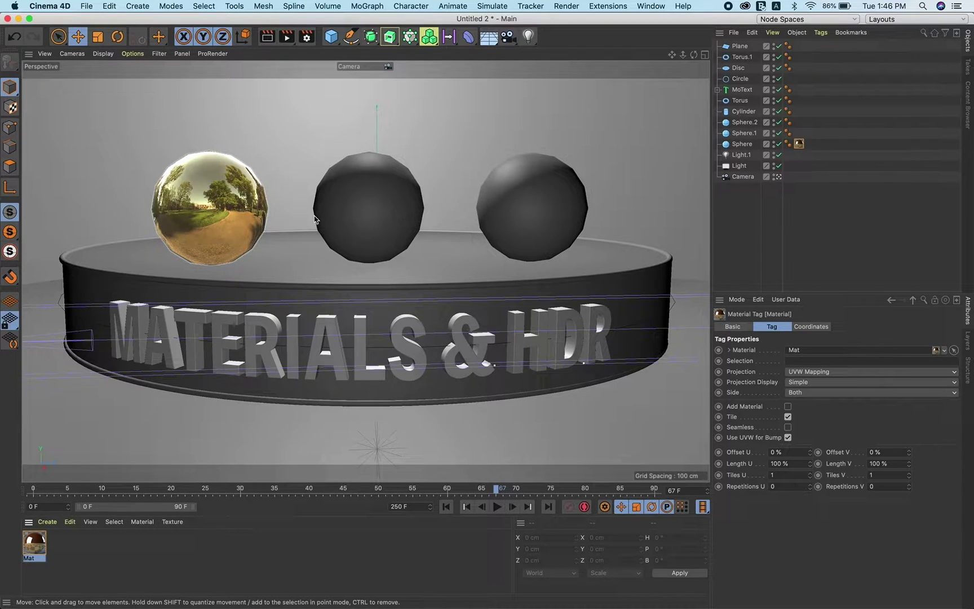
left_click(270, 40)
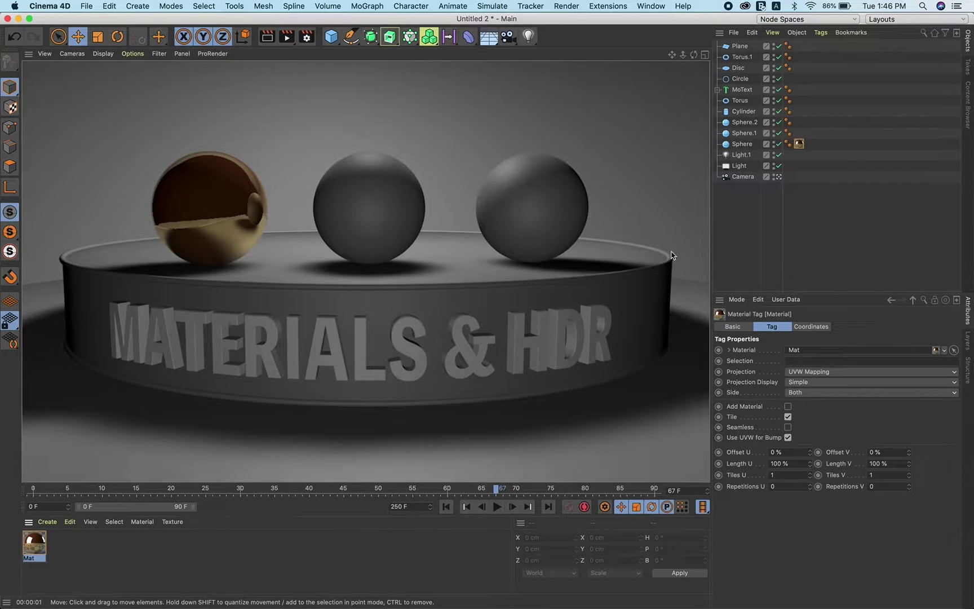
left_click(448, 274)
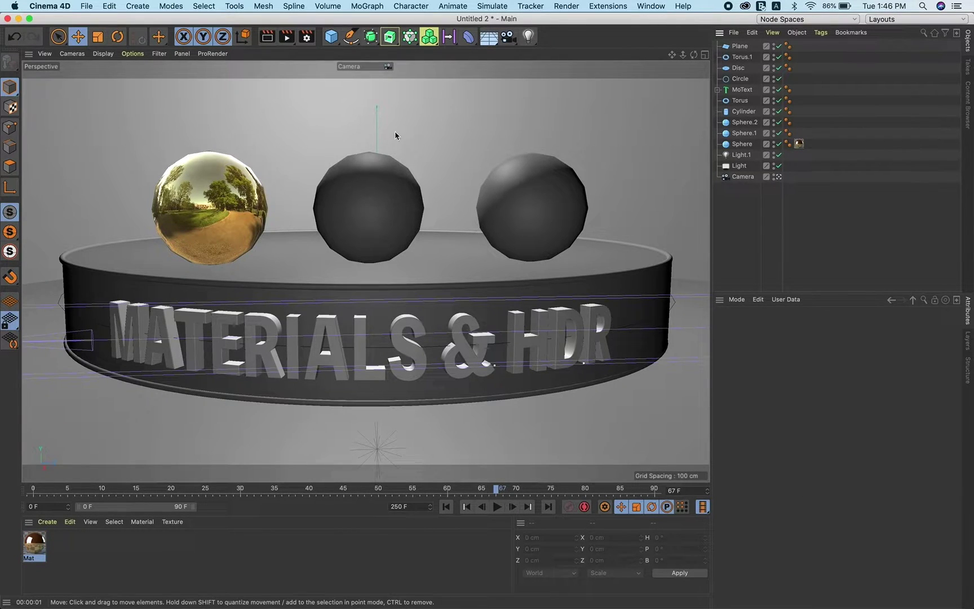
Add a Sky object and create a new material, Mat.1, for editing.
left_click(490, 41)
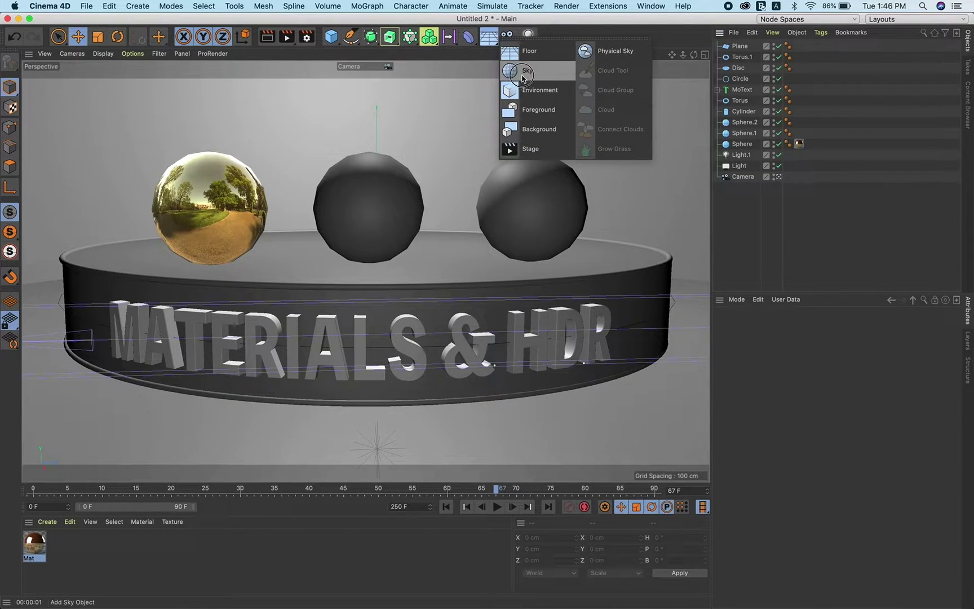
left_click(524, 73)
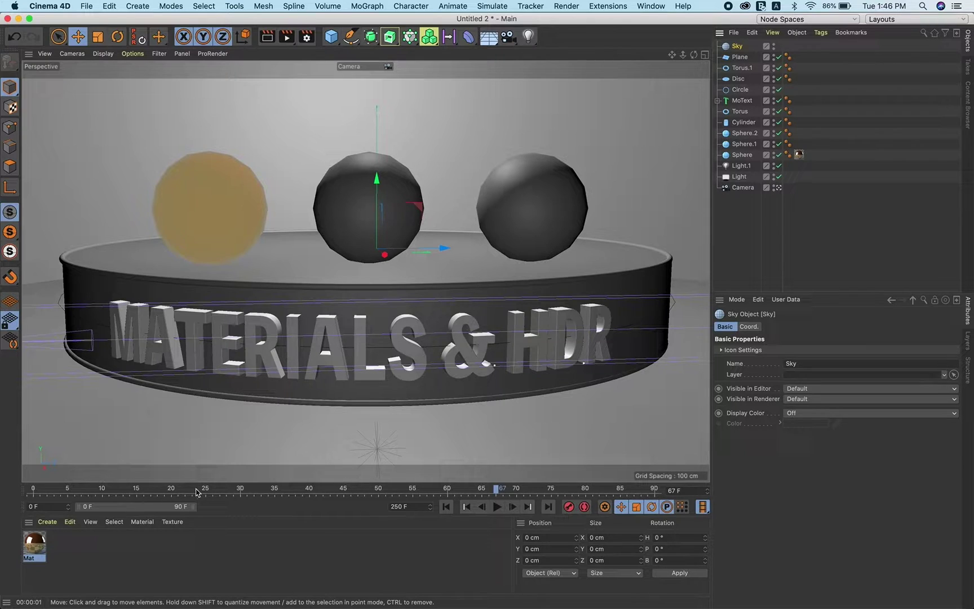
left_click(128, 553)
double_click(128, 553)
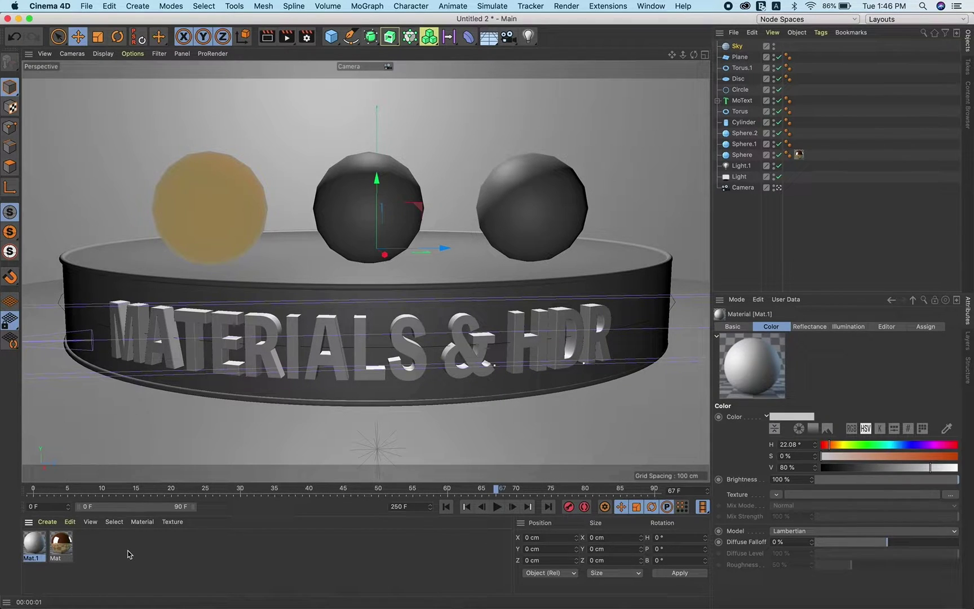
double_click(33, 550)
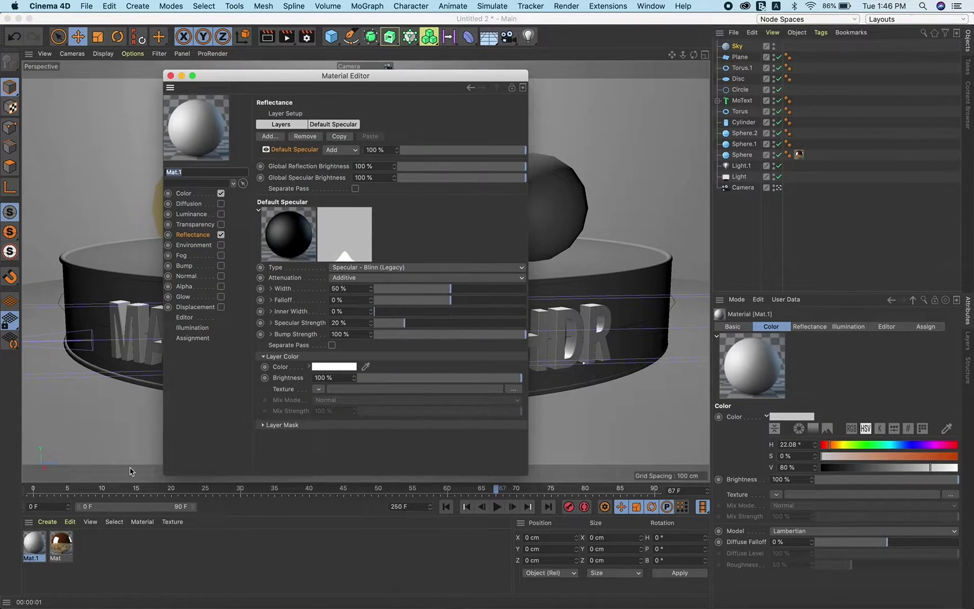
Make Mat.1 luminance-only with the 4K HDR image as its texture.
left_click(221, 193)
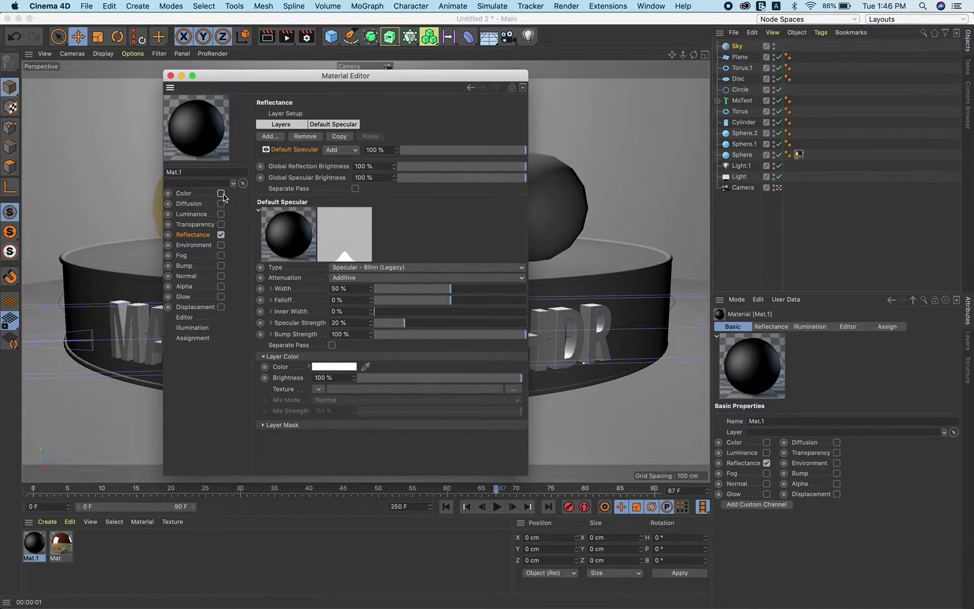
left_click(222, 237)
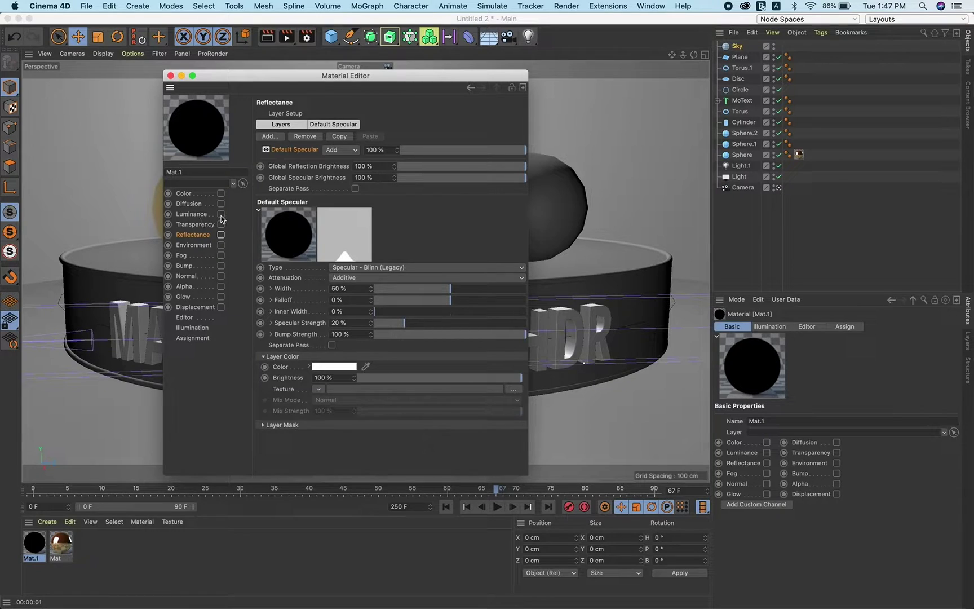
left_click(221, 214)
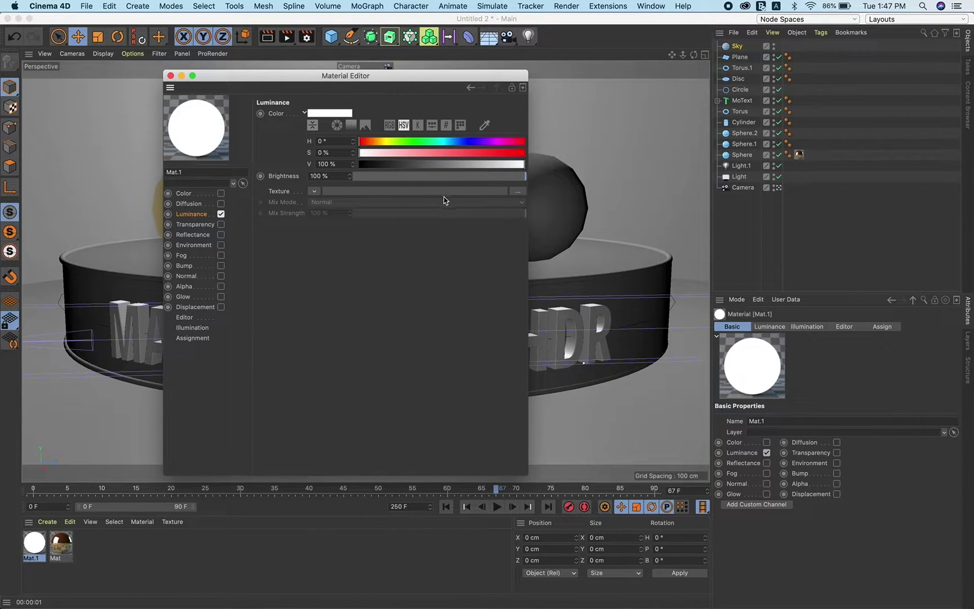
left_click(519, 192)
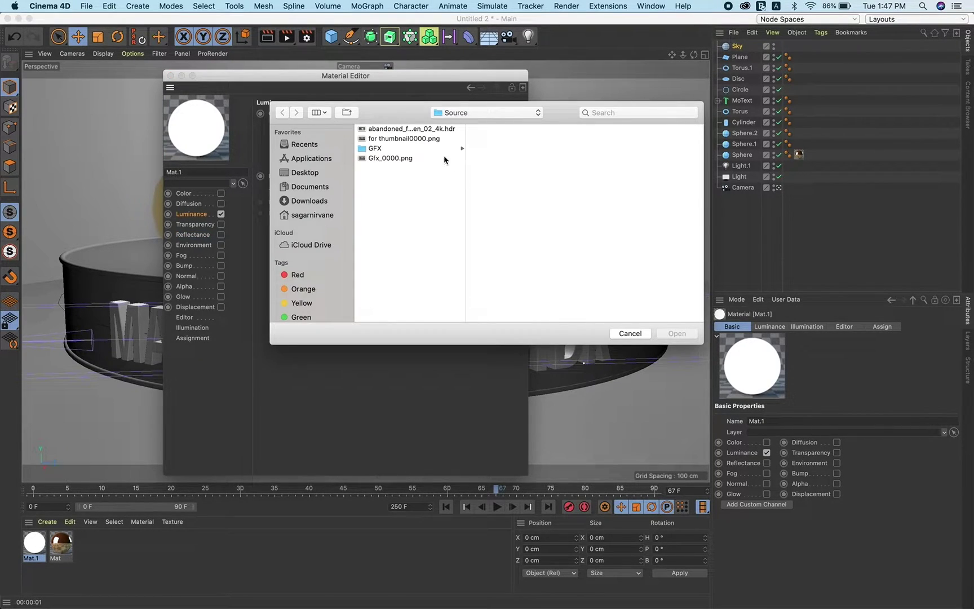
double_click(411, 129)
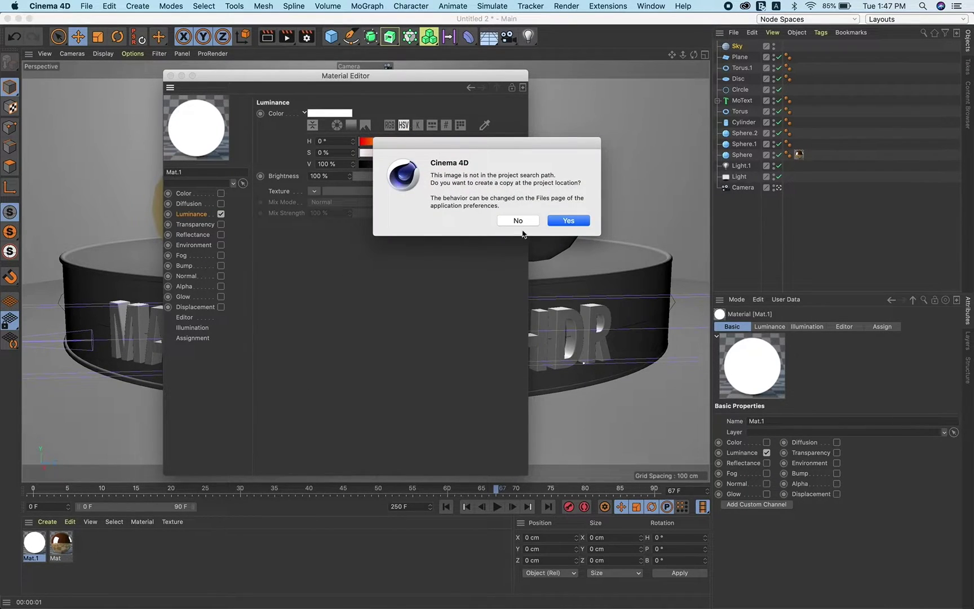
left_click(518, 221)
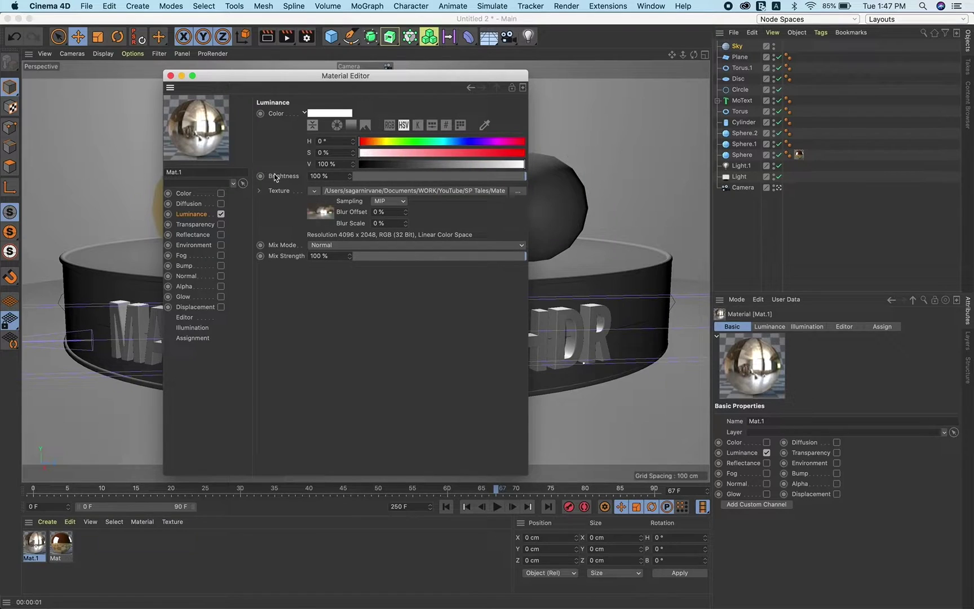
left_click(171, 75)
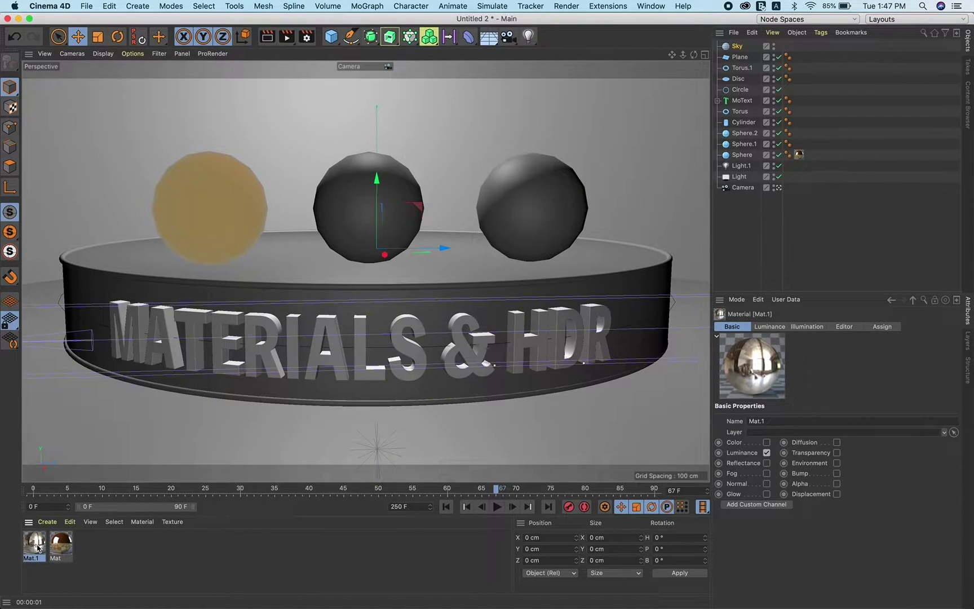
left_click_drag(38, 546, 719, 49)
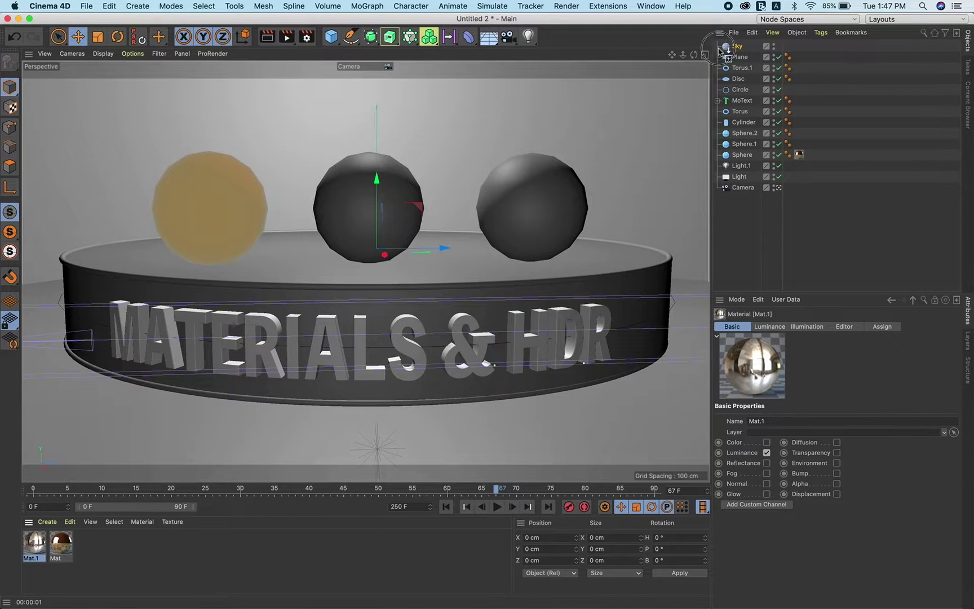
Apply Mat.1 to the Sky and render to check the gold sphere's reflections.
left_click_drag(720, 49, 732, 47)
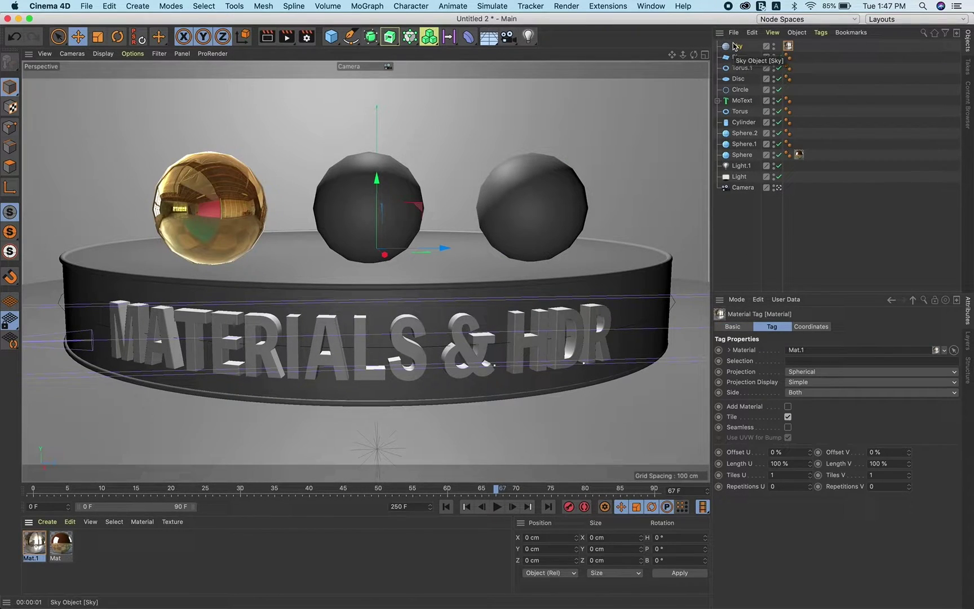
left_click(270, 38)
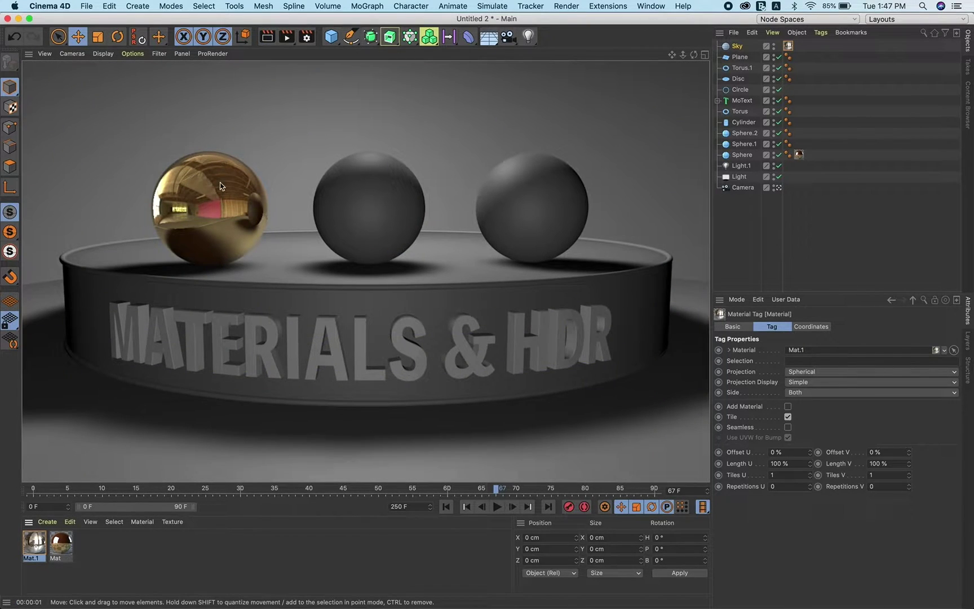
left_click(742, 234)
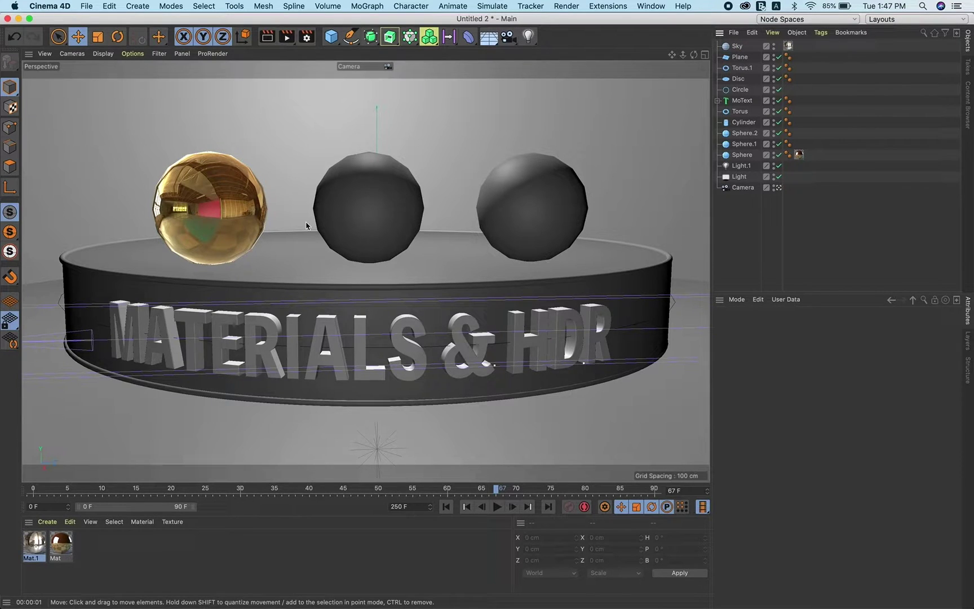
double_click(181, 552)
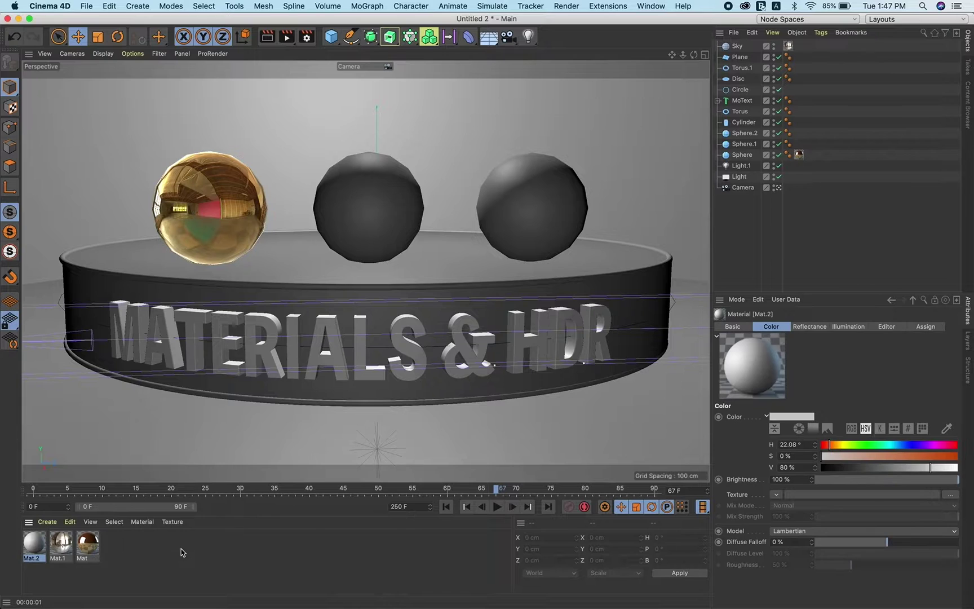
Enable Transparency on Mat.2 to make it clear glass.
double_click(34, 544)
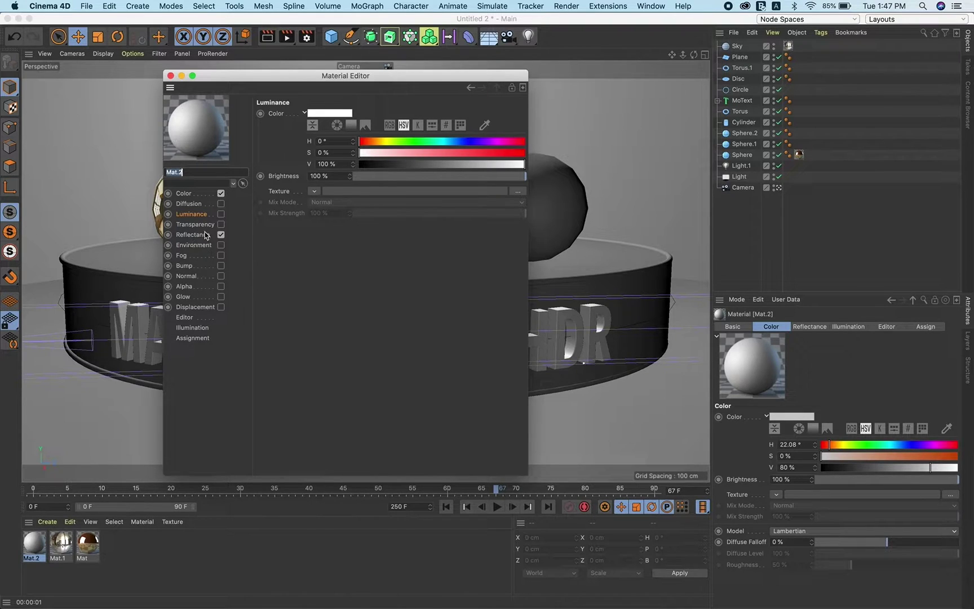
left_click(197, 225)
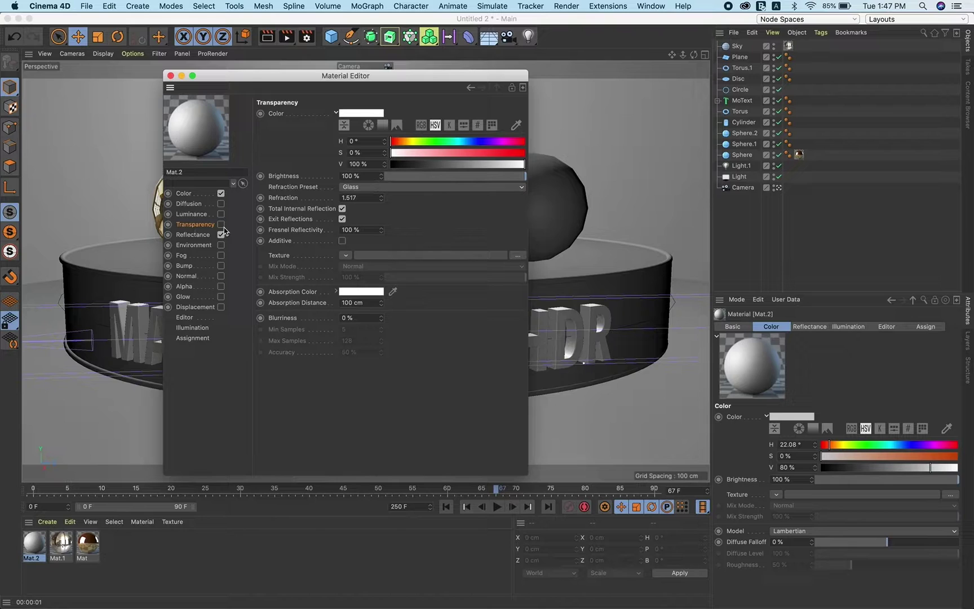
left_click(222, 225)
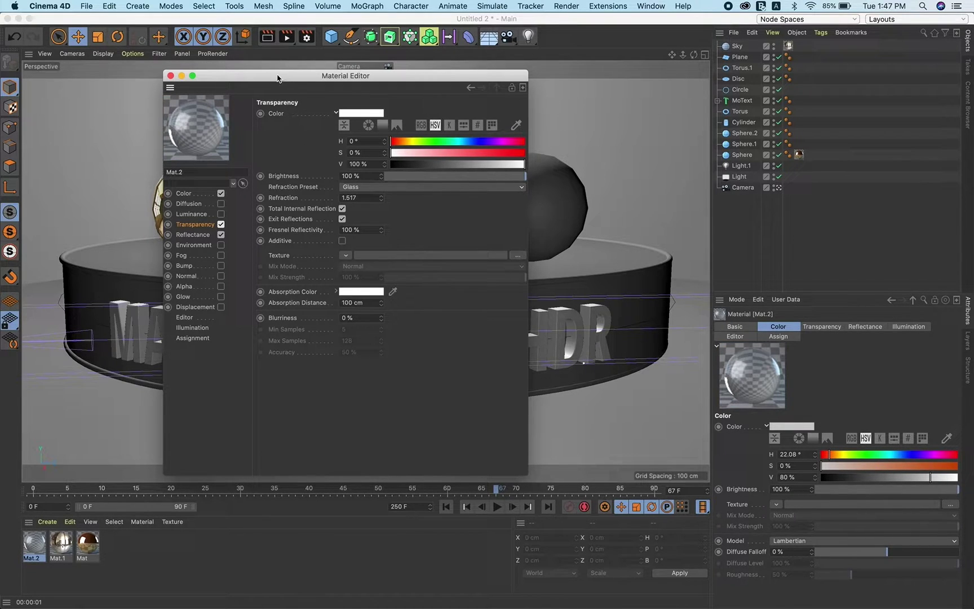
left_click_drag(277, 77, 677, 99)
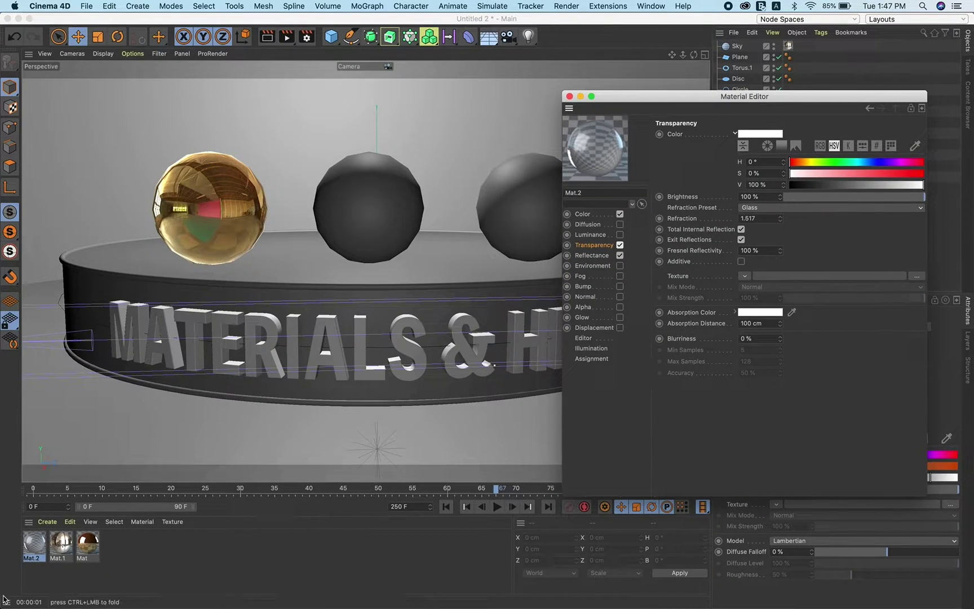
Apply the glass Mat.2 to the middle sphere and preview it in a render.
left_click_drag(34, 542, 381, 196)
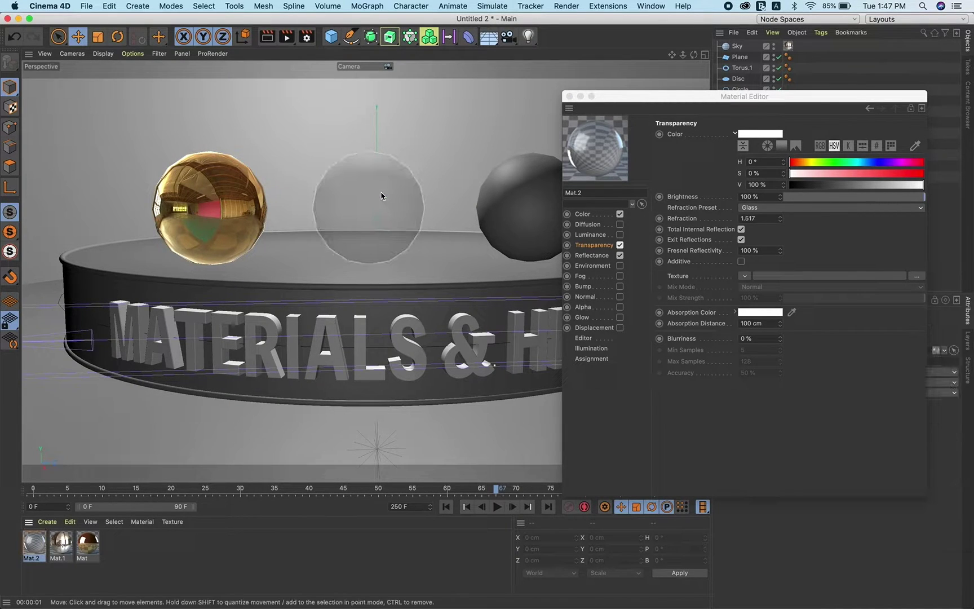
left_click(569, 96)
key("ctrl+r")
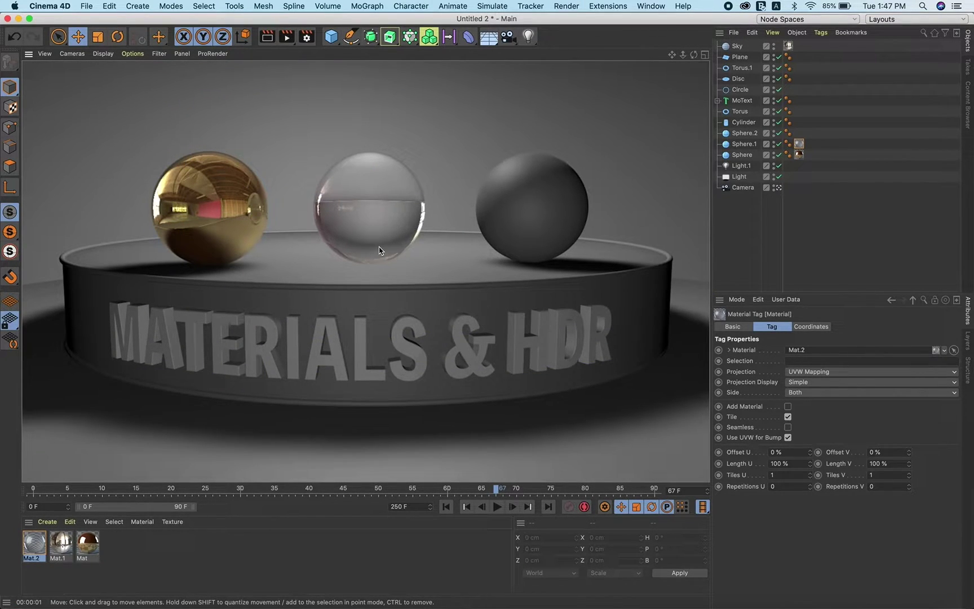
left_click(746, 226)
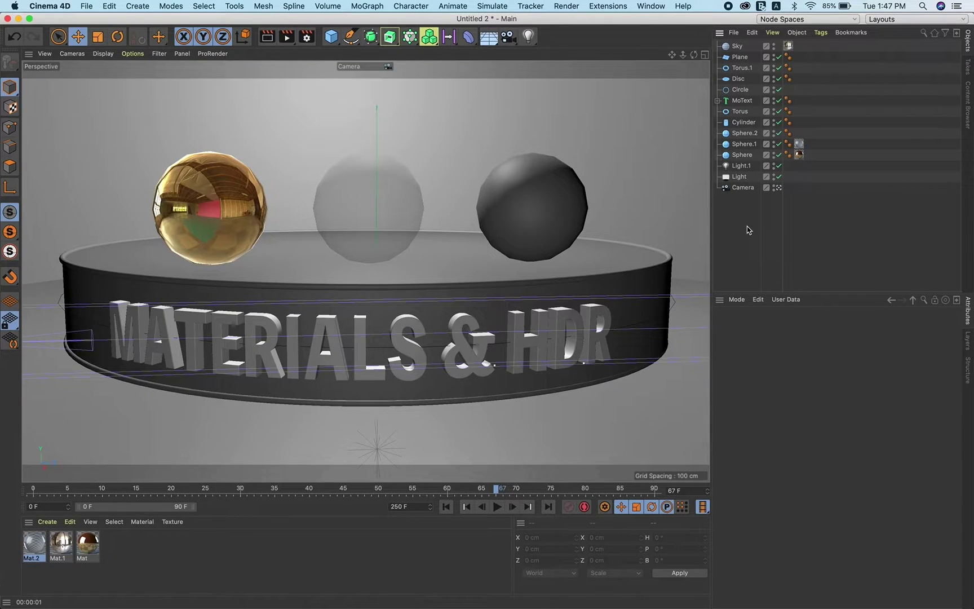
double_click(162, 570)
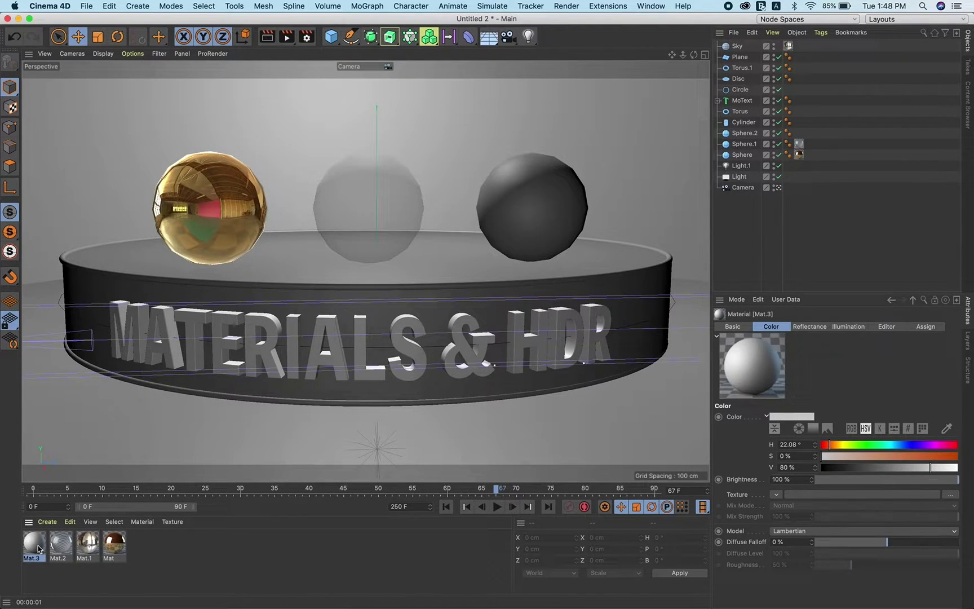
Give Mat.3 a dark grey base colour of hex 6E6E6E.
double_click(38, 547)
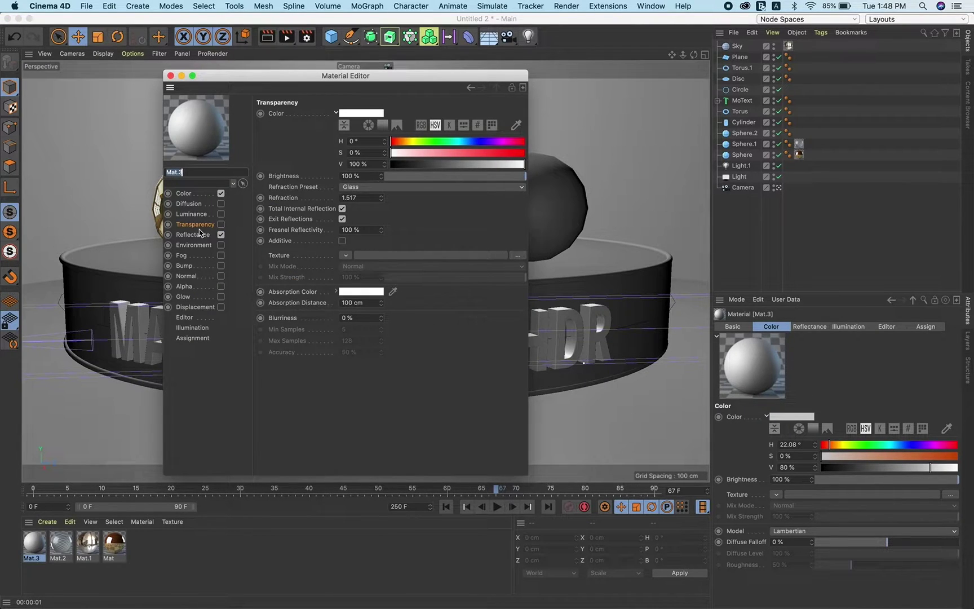
left_click(196, 195)
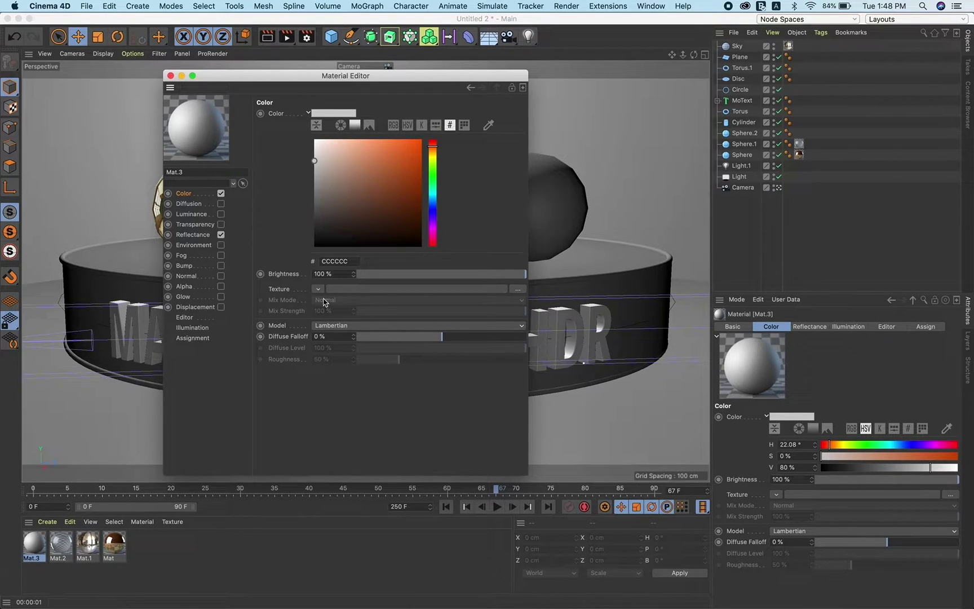
left_click(351, 263)
type("6e6e6e")
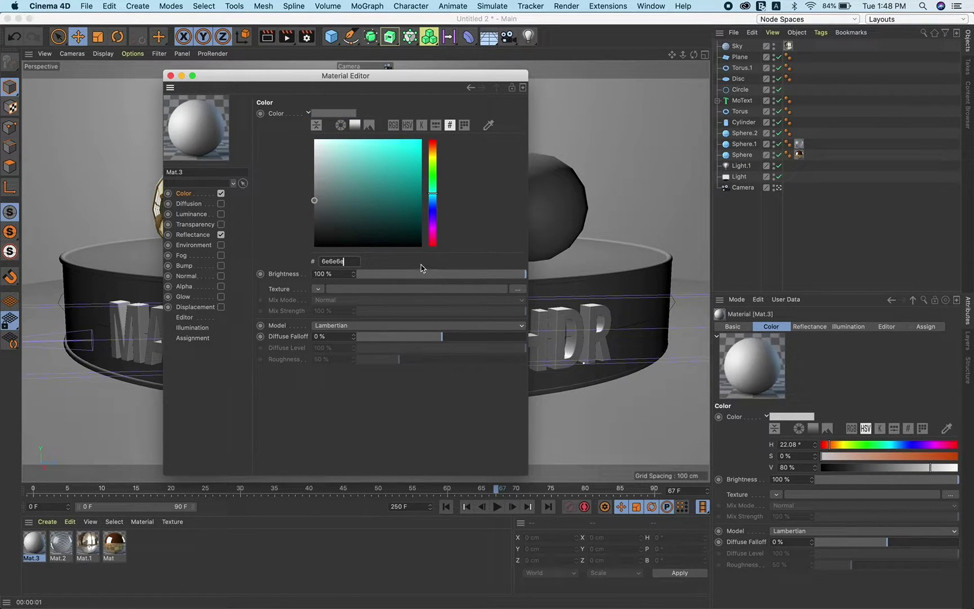
key("Return")
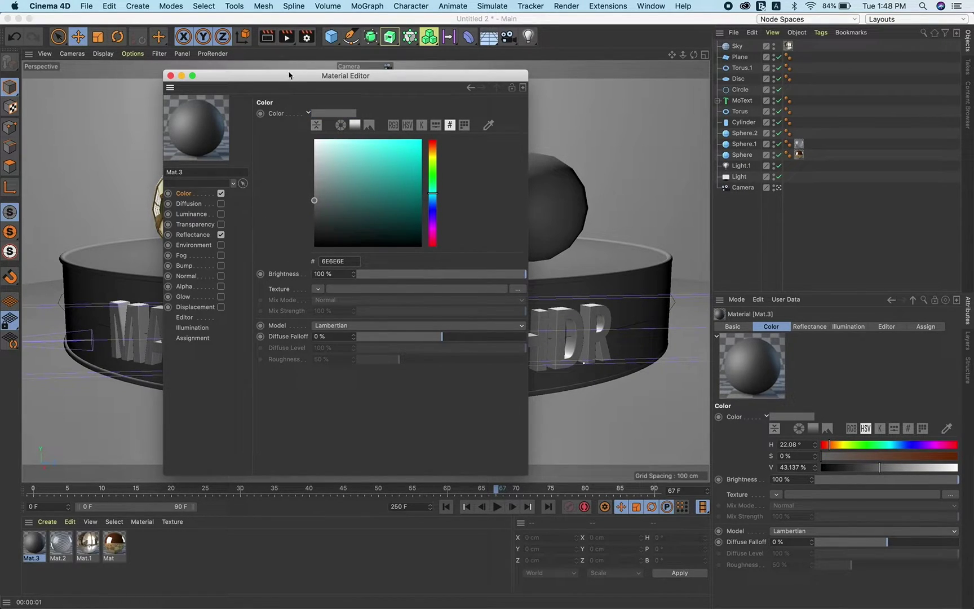
left_click_drag(289, 75, 490, 74)
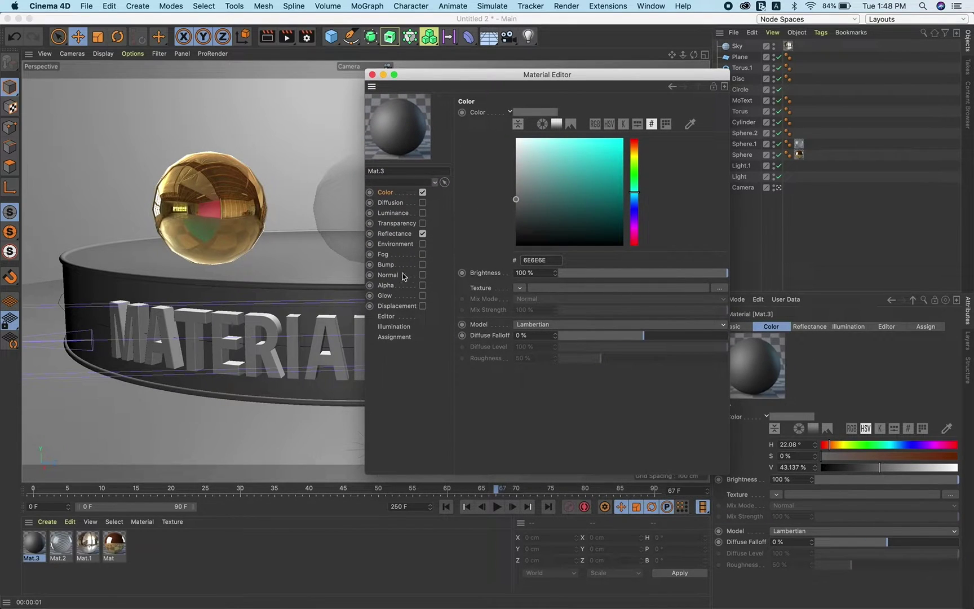
left_click(401, 235)
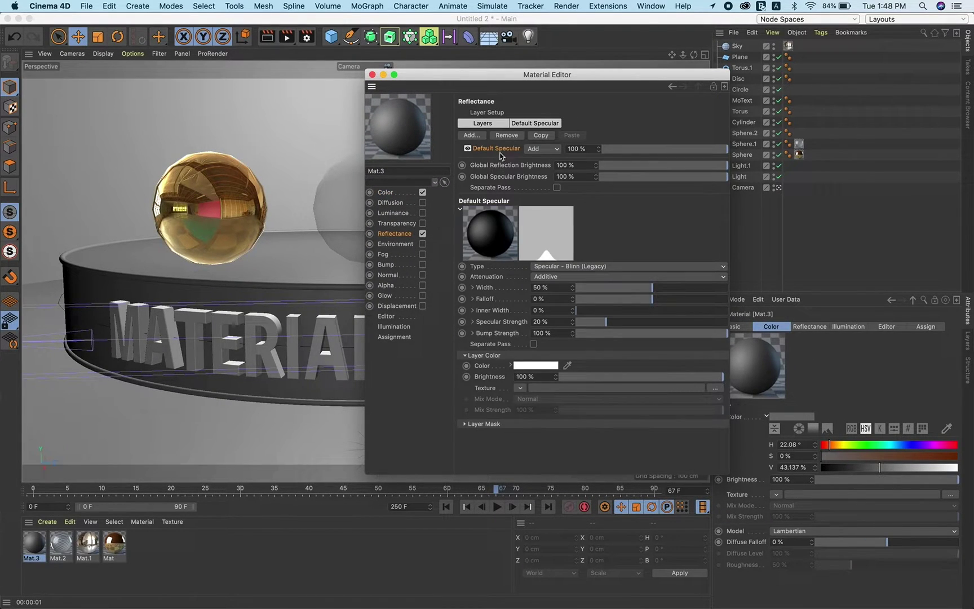
Replace Mat.3's default specular with a Beckmann layer using Silver conductor Fresnel and 0% roughness.
left_click(507, 136)
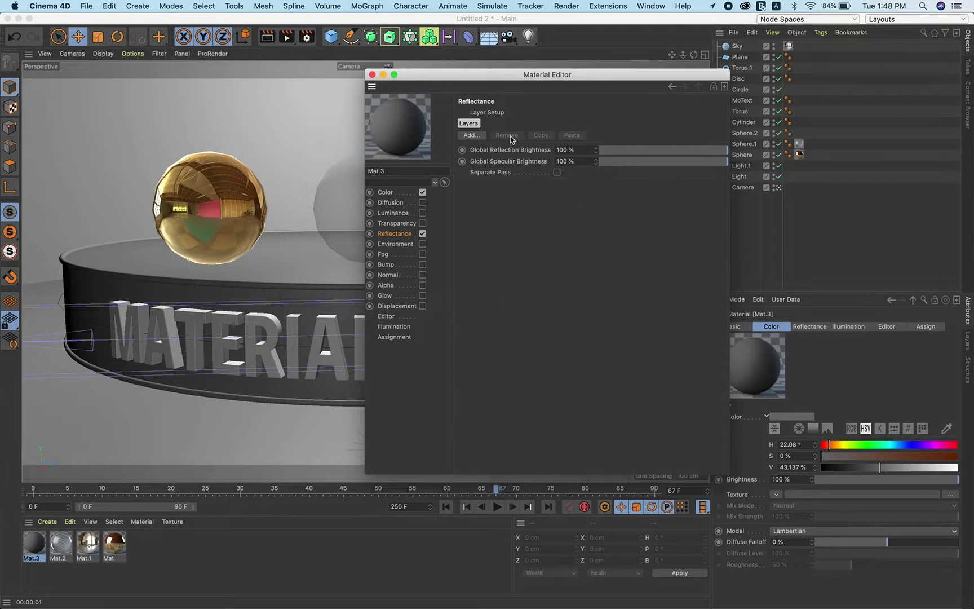
left_click(472, 137)
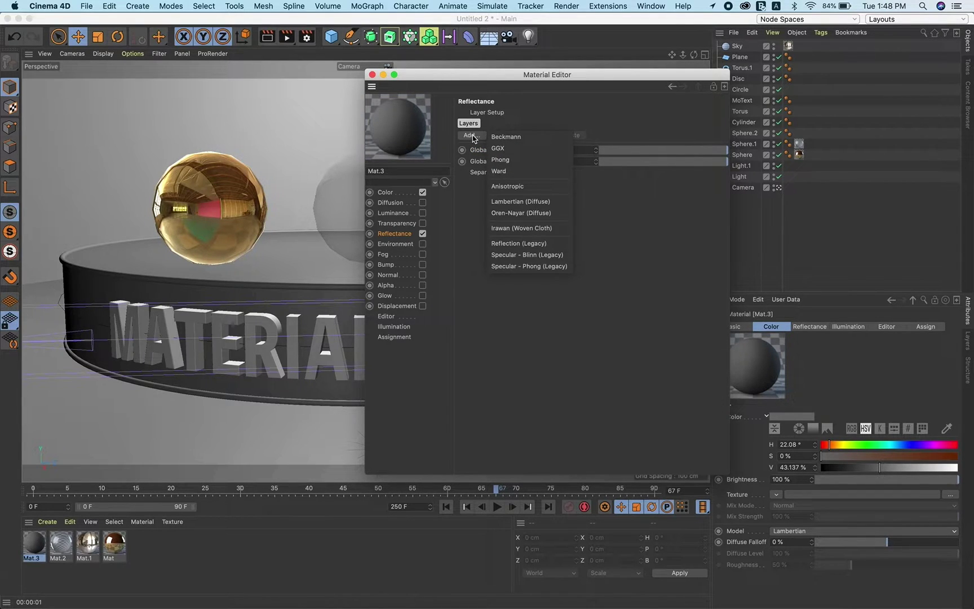
left_click(488, 138)
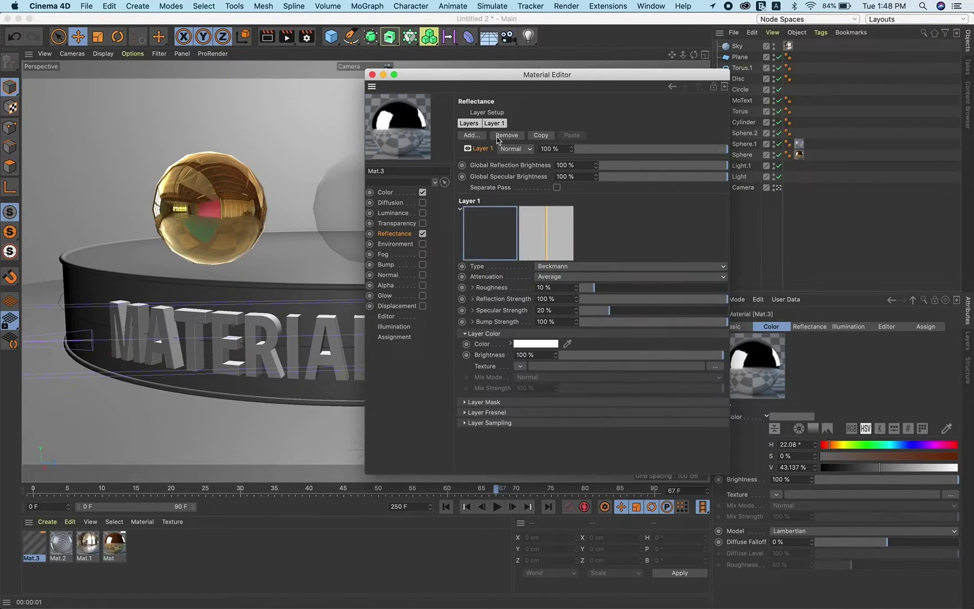
left_click(487, 412)
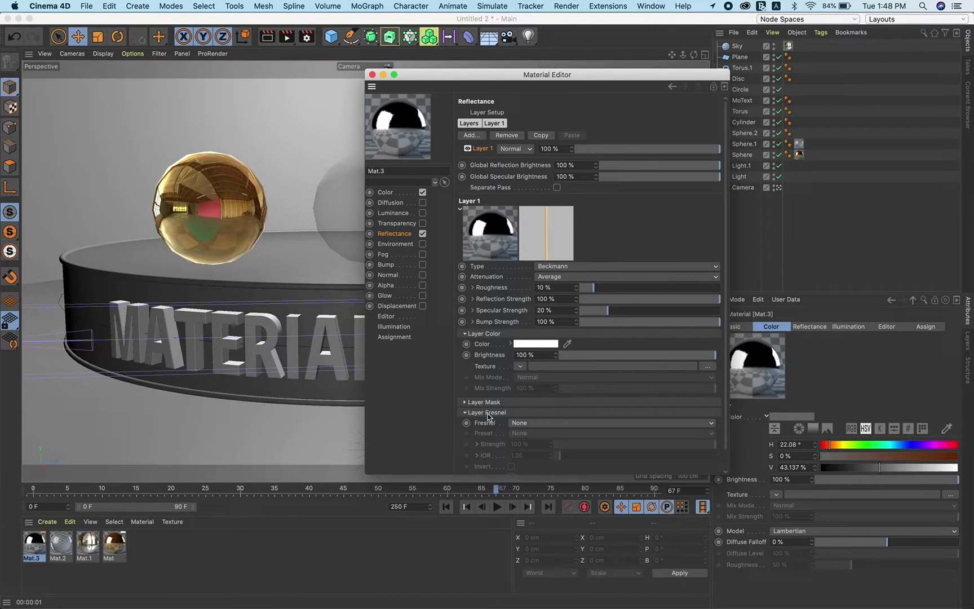
left_click(523, 424)
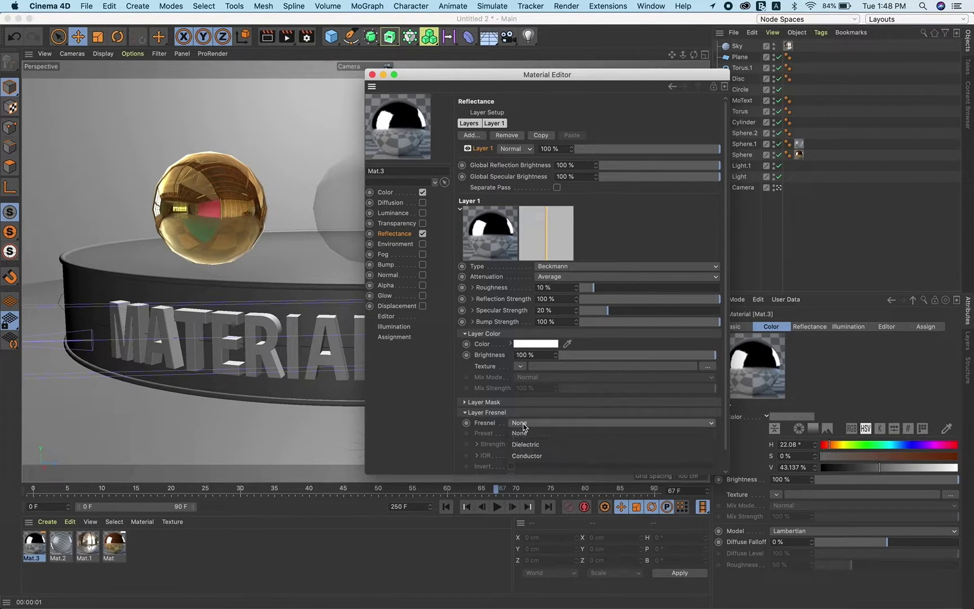
left_click(544, 459)
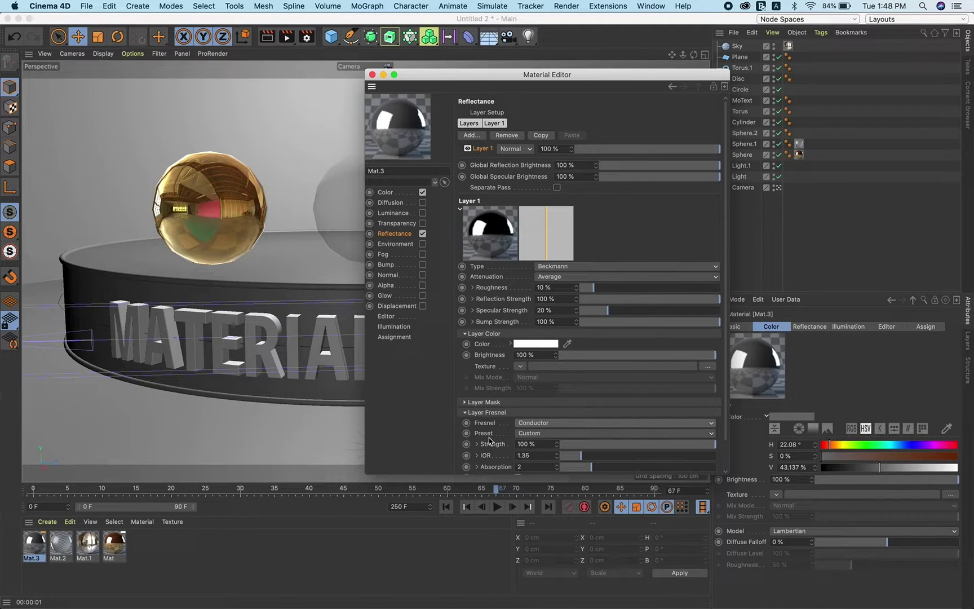
left_click(531, 433)
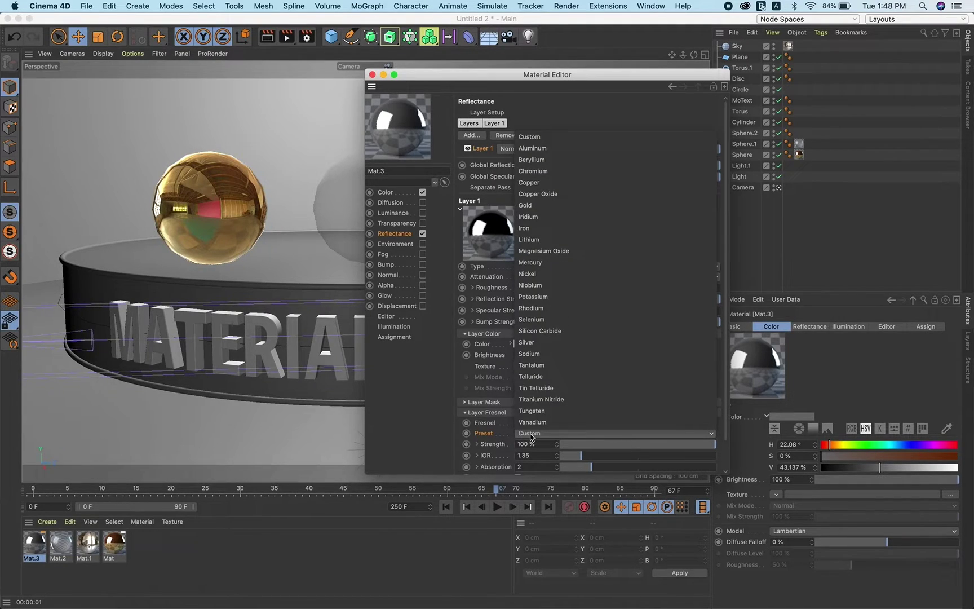
left_click(542, 343)
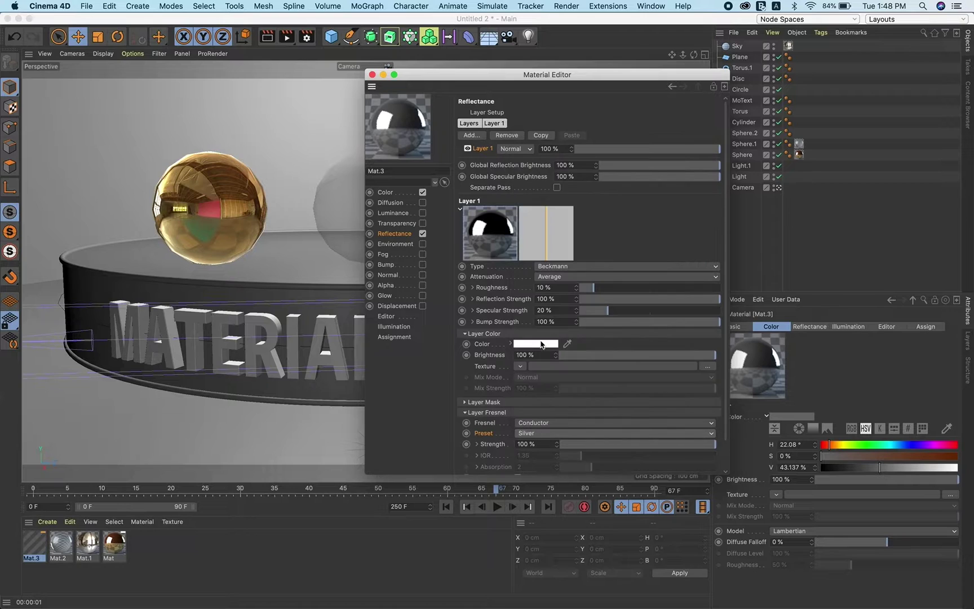
left_click_drag(592, 293, 580, 291)
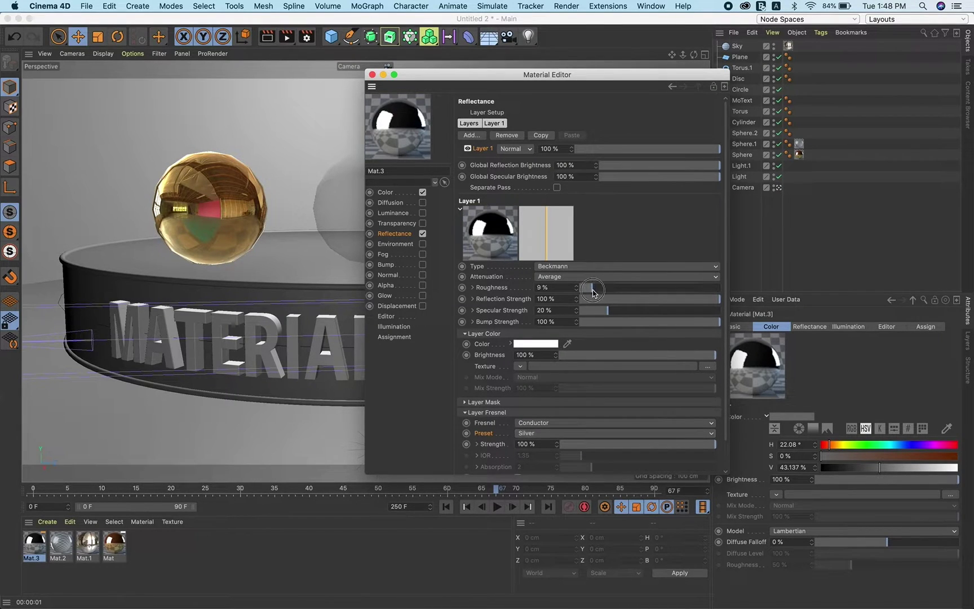
left_click(372, 75)
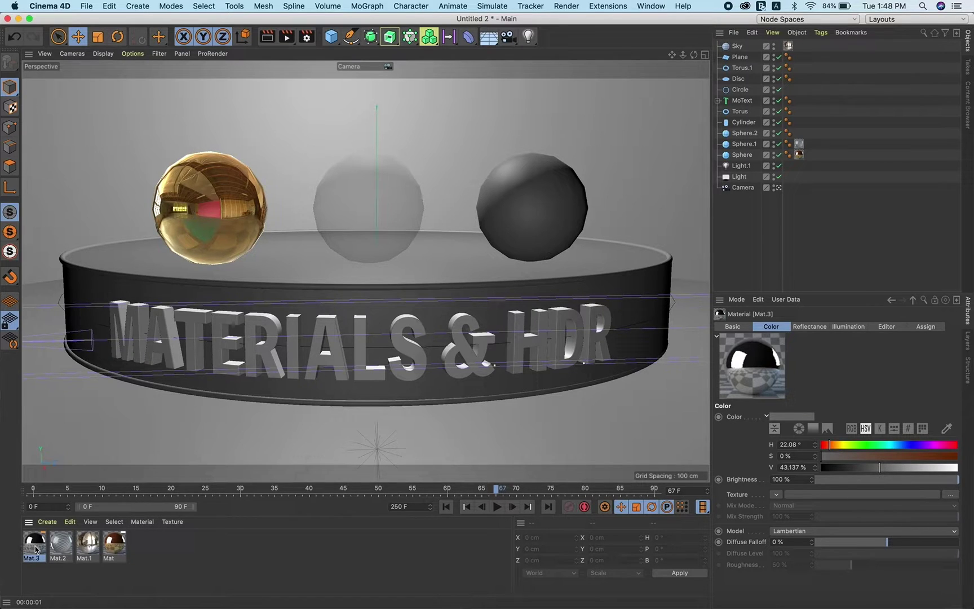
Apply the silver Mat.3 to the right sphere and the upper and lower cylinder rims.
mouse_move(35, 549)
left_mouse_down()
mouse_move(548, 239)
mouse_move(536, 208)
left_mouse_up()
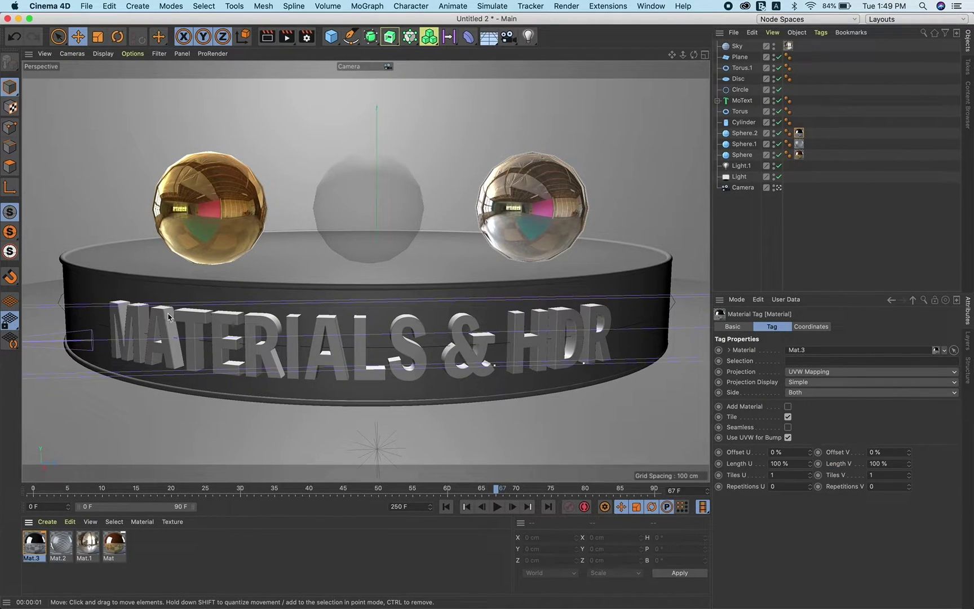
left_click_drag(33, 550, 64, 261)
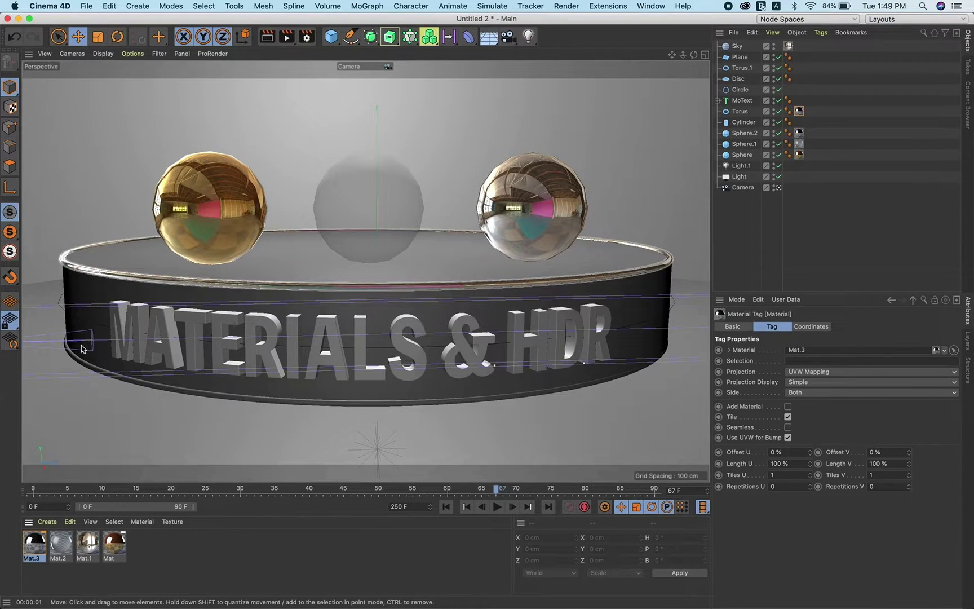
left_click_drag(33, 549, 90, 369)
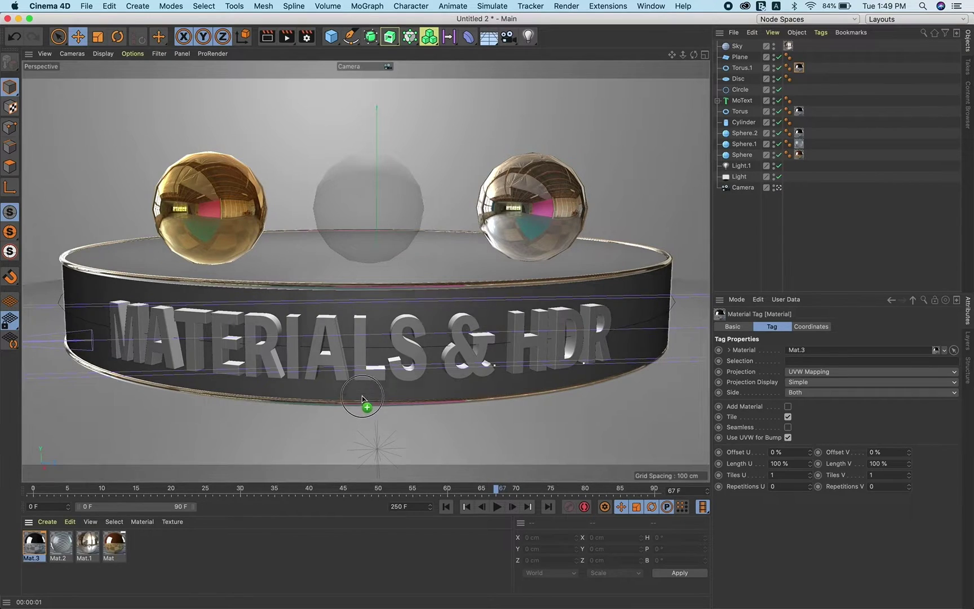
Apply the gold Mat to the MoText lettering, undoing stray drops on the cylinder.
left_click_drag(117, 547, 368, 383)
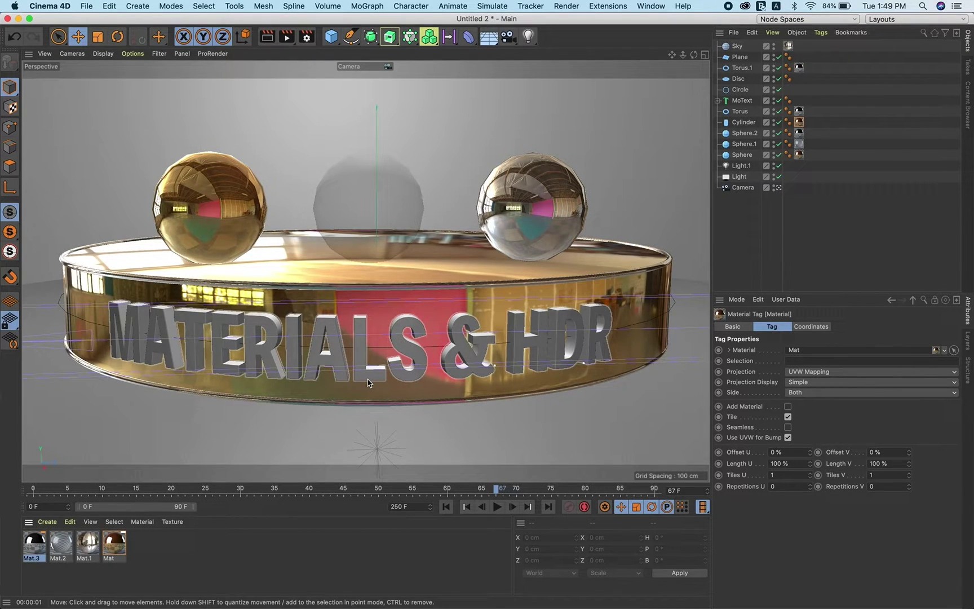
key("ctrl+z")
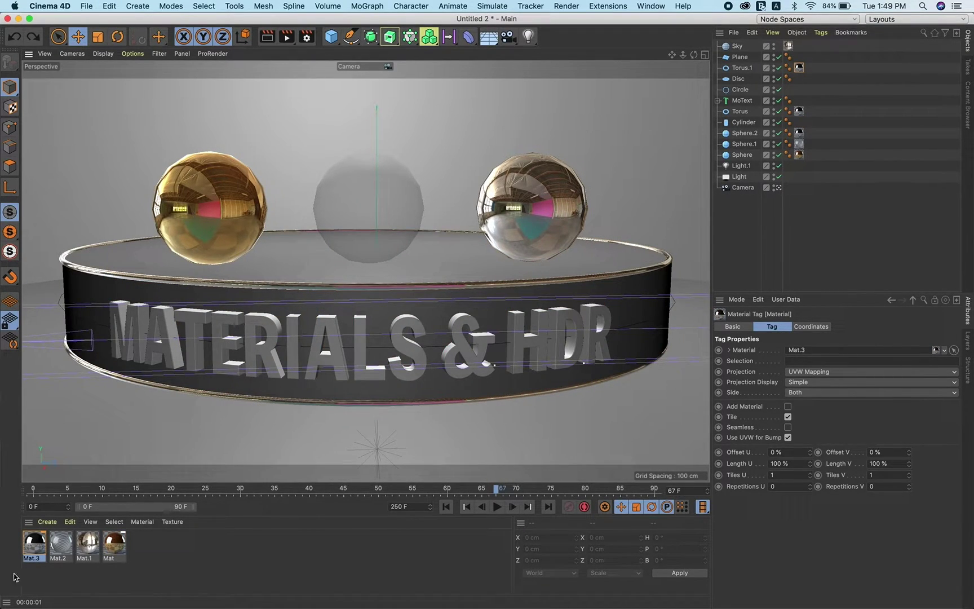
mouse_move(33, 544)
left_mouse_down()
mouse_move(40, 551)
mouse_move(417, 373)
left_mouse_up()
key("ctrl+z")
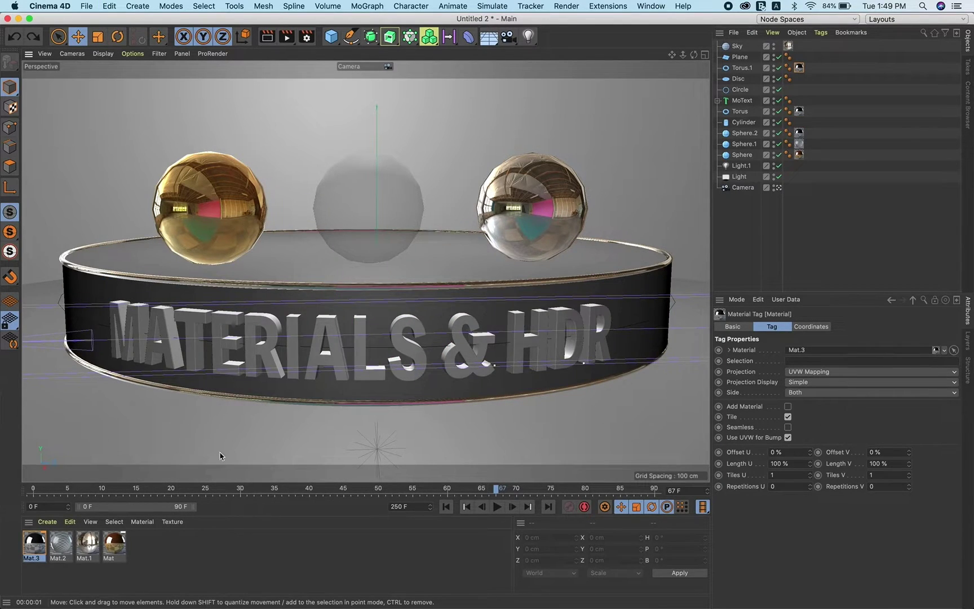
left_click(113, 550)
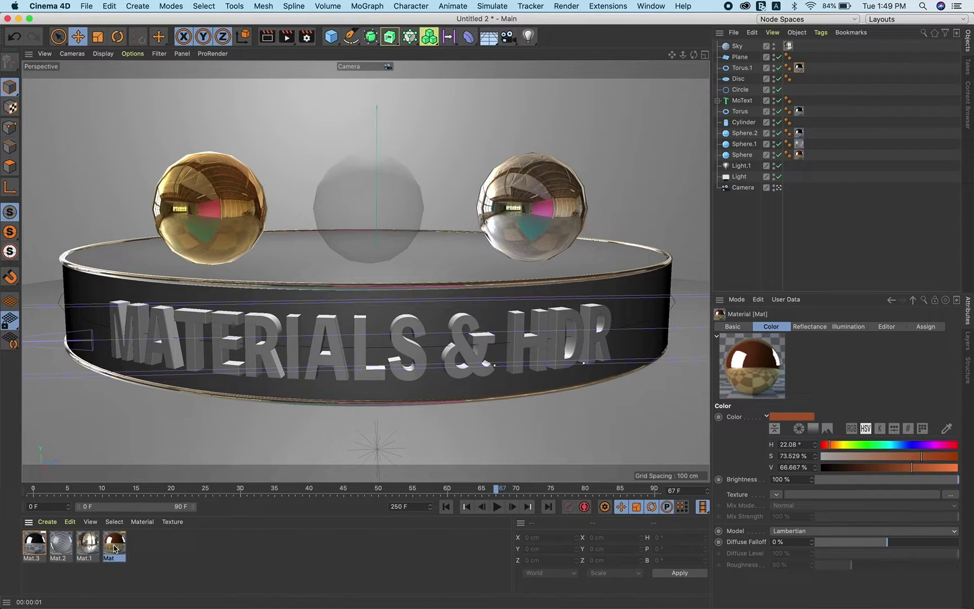
left_click_drag(114, 547, 751, 102)
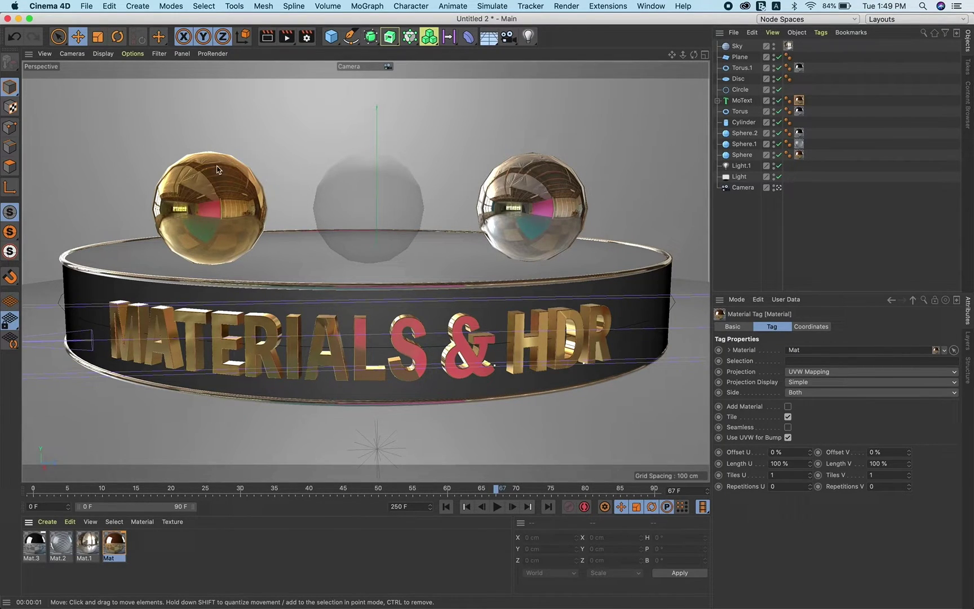
Create a new material, Mat.4, with a light grey base colour.
double_click(253, 551)
double_click(38, 544)
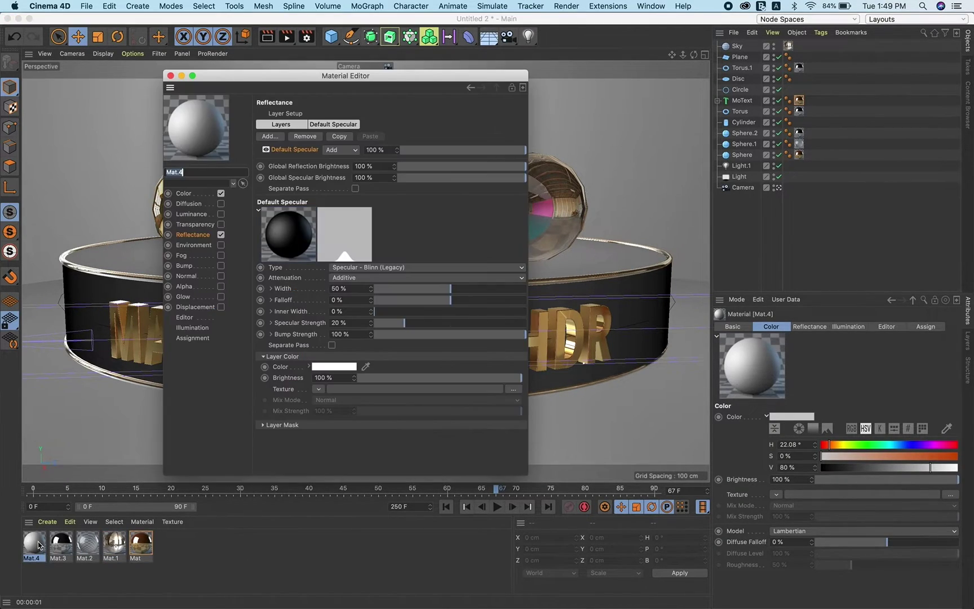
left_click(184, 193)
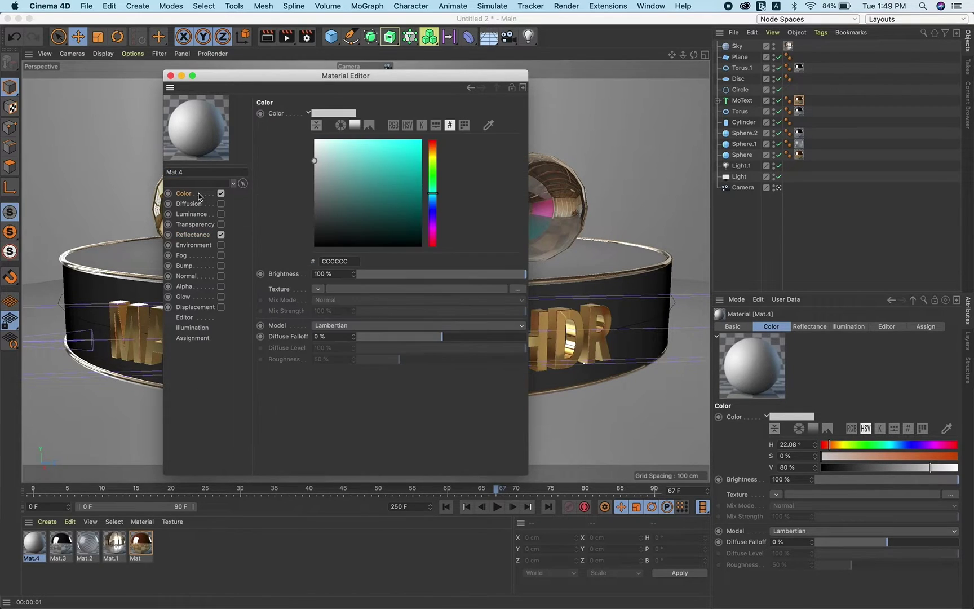
left_click(314, 169)
left_click_drag(314, 172, 314, 171)
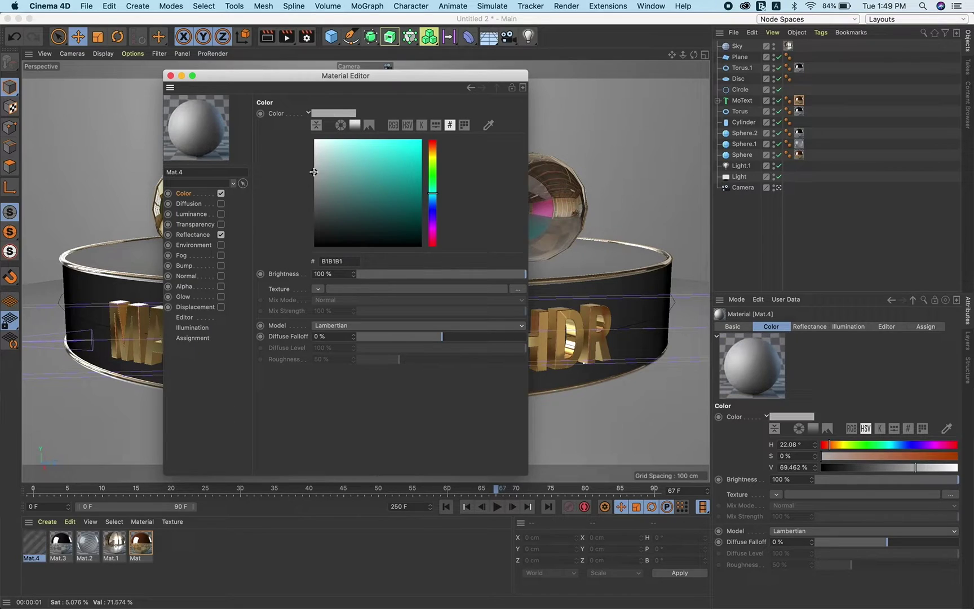
Replace Mat.4's default specular with a Beckmann layer: Dielectric PET Fresnel, 0% roughness.
left_click(197, 235)
left_click(307, 140)
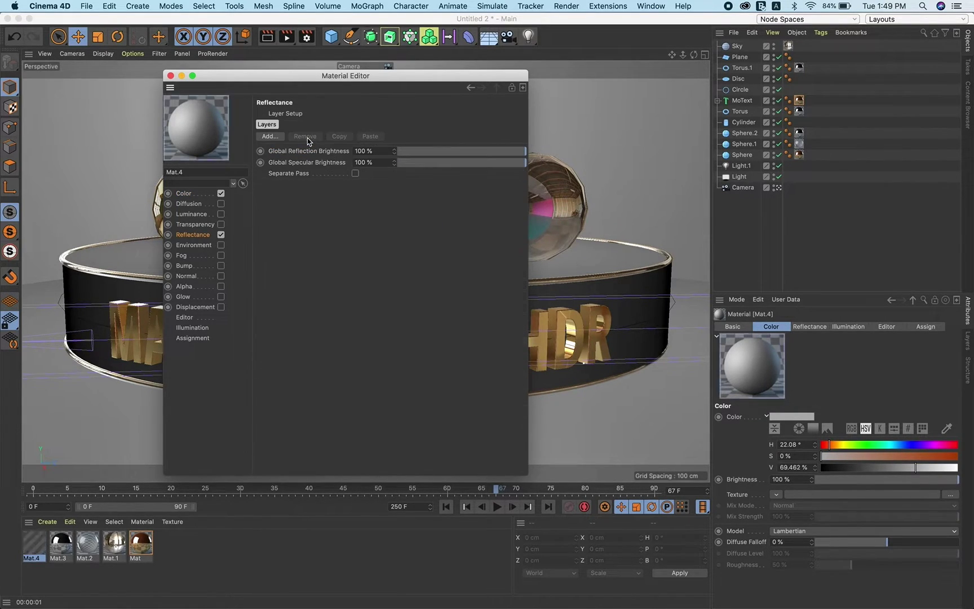
left_click(278, 141)
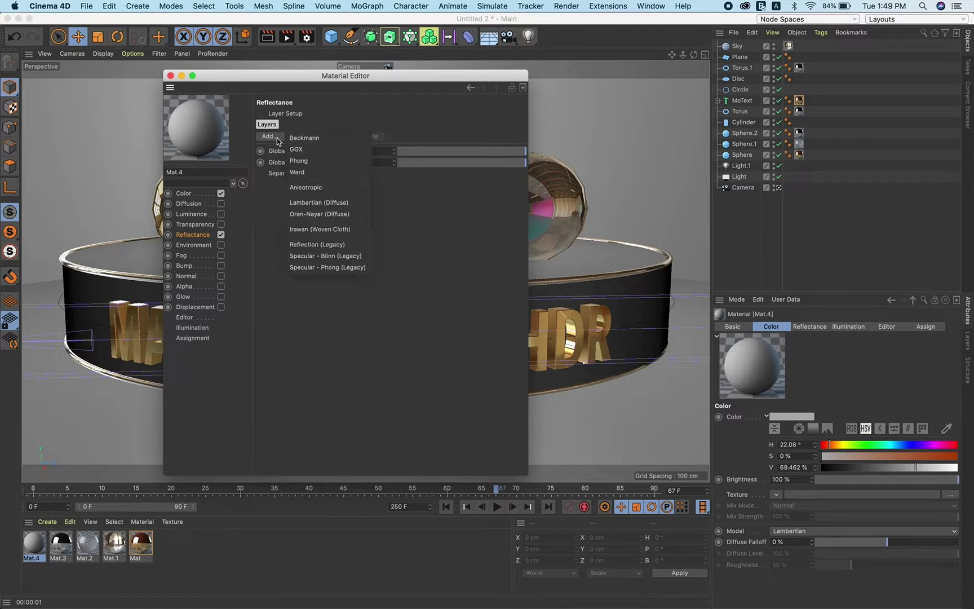
left_click(297, 139)
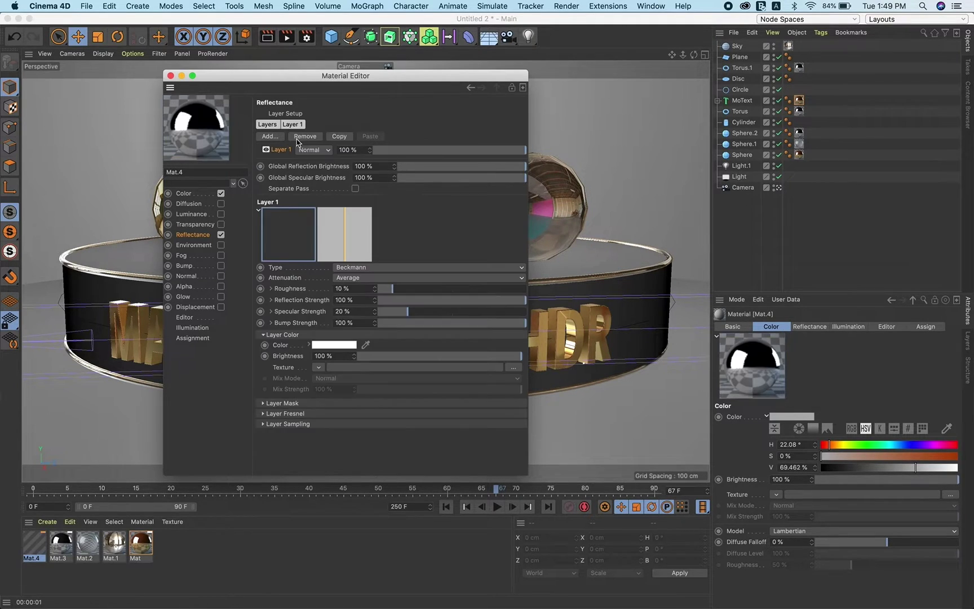
left_click(302, 414)
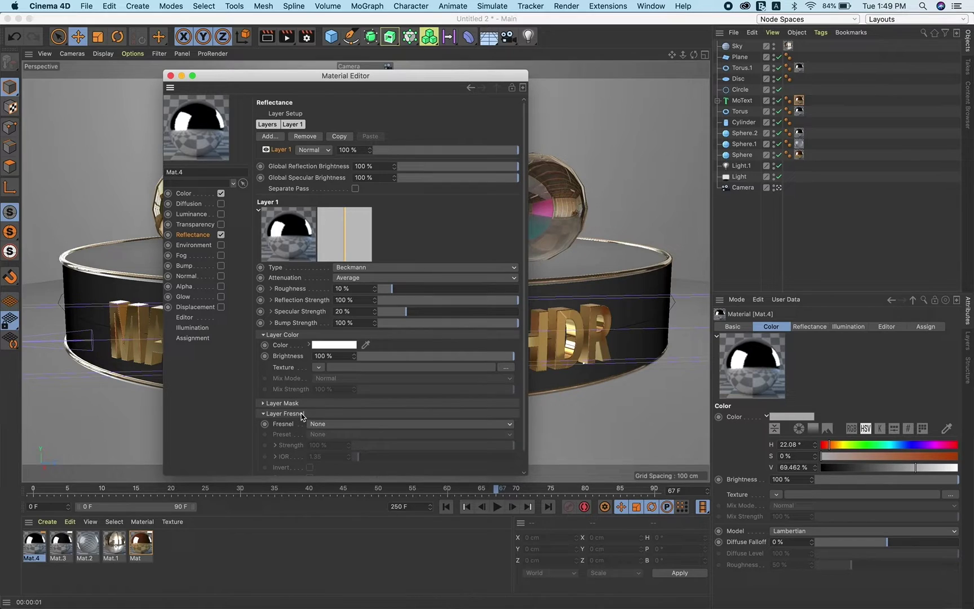
left_click(332, 428)
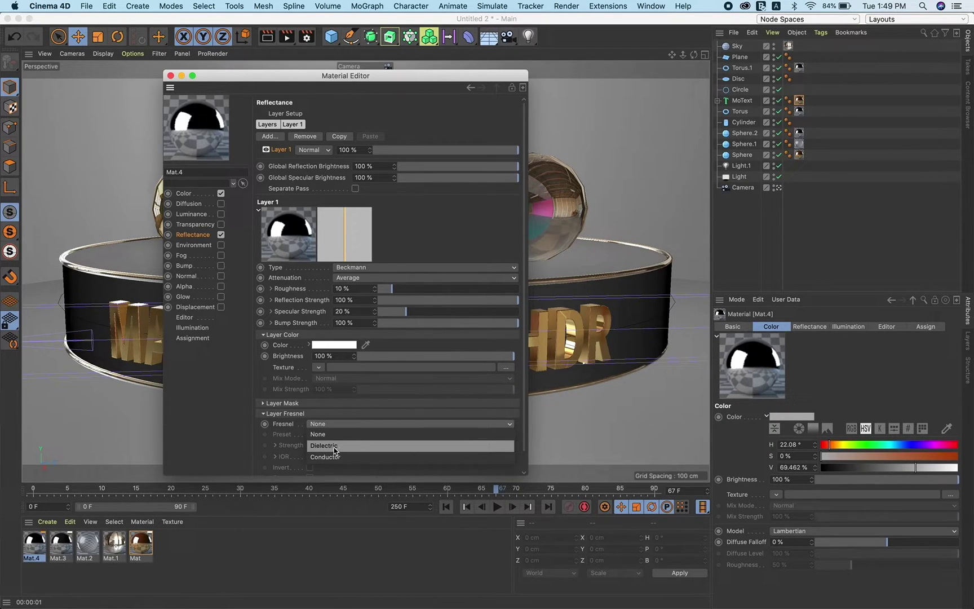
left_click(335, 448)
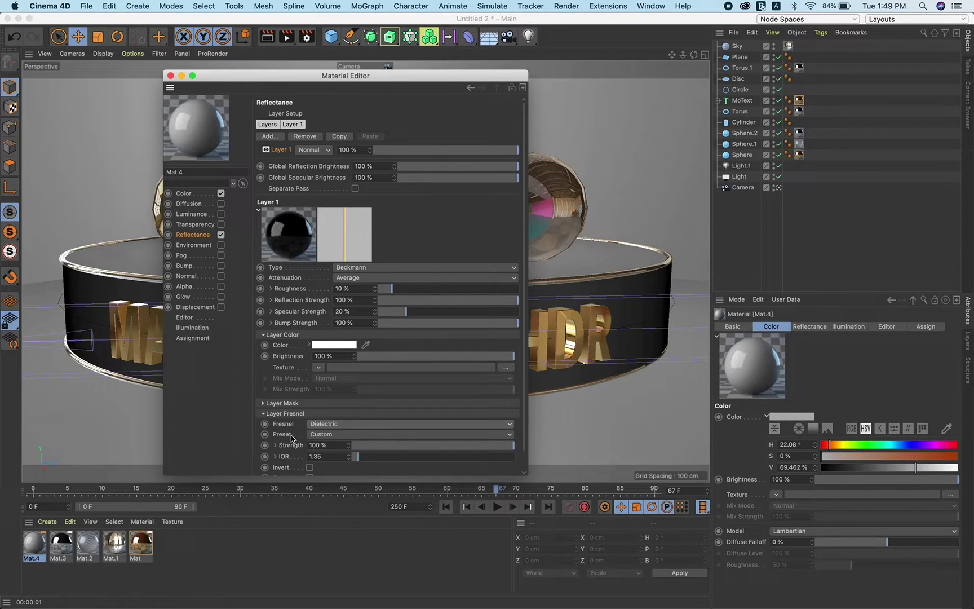
left_click(332, 438)
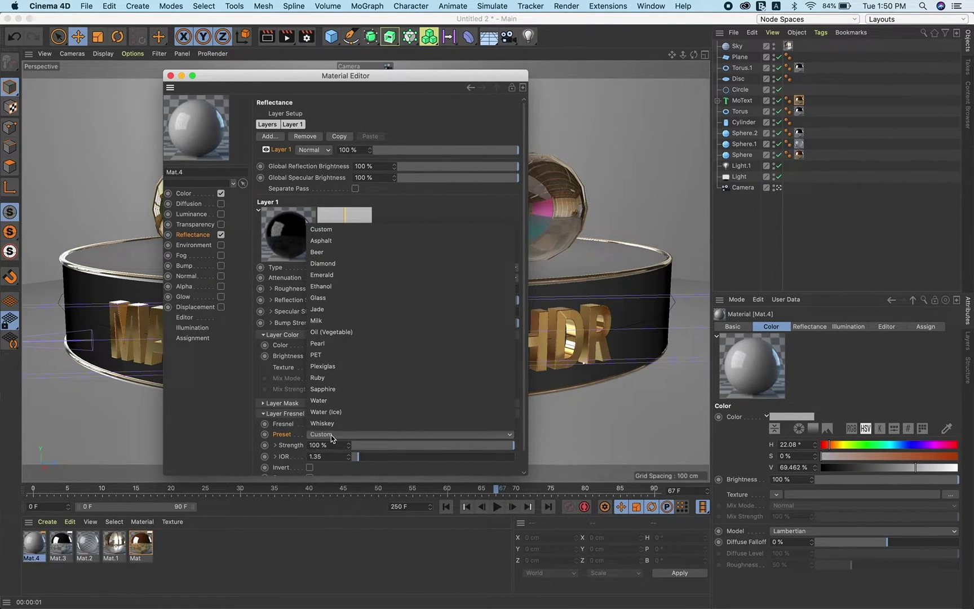
left_click(336, 355)
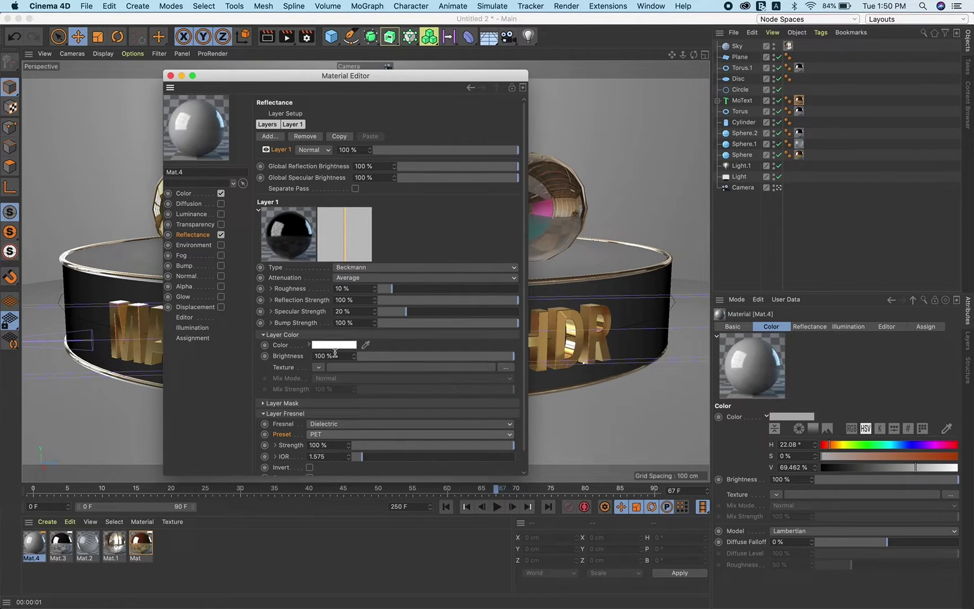
left_click_drag(391, 288, 377, 289)
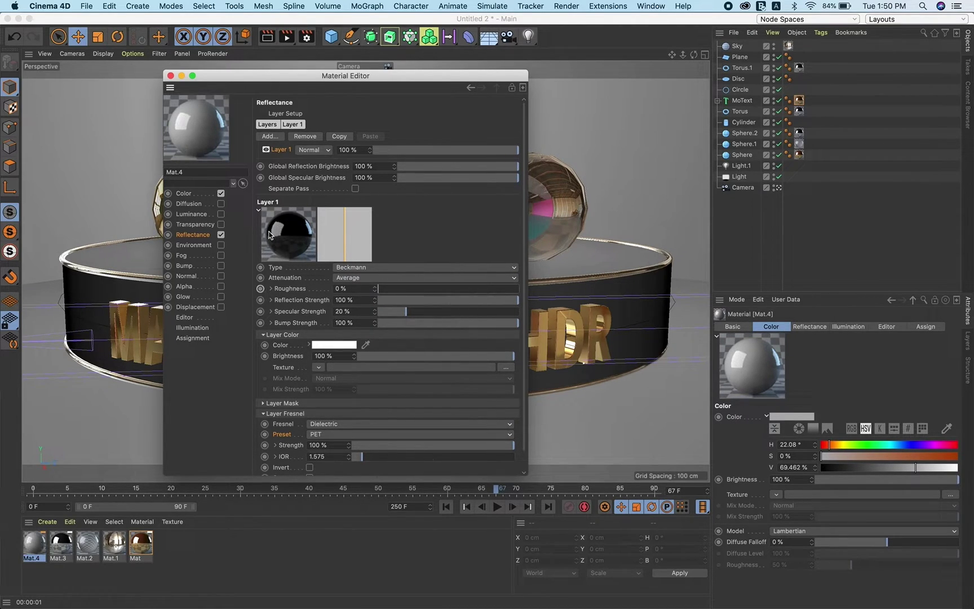
left_click(170, 75)
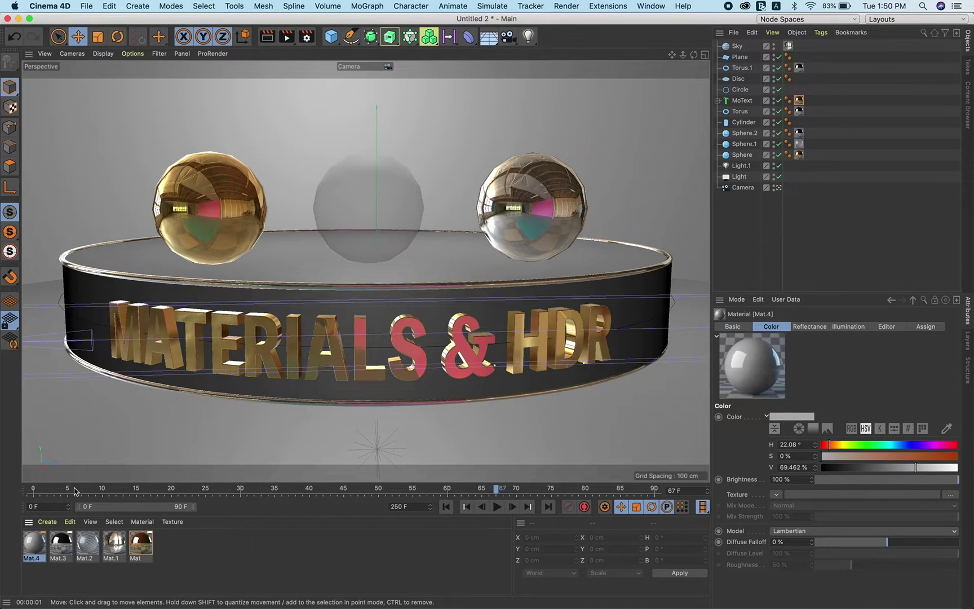
Apply Mat.4 to the Disc, Plane and Cylinder, then bring up the render settings.
left_click_drag(38, 549, 73, 420)
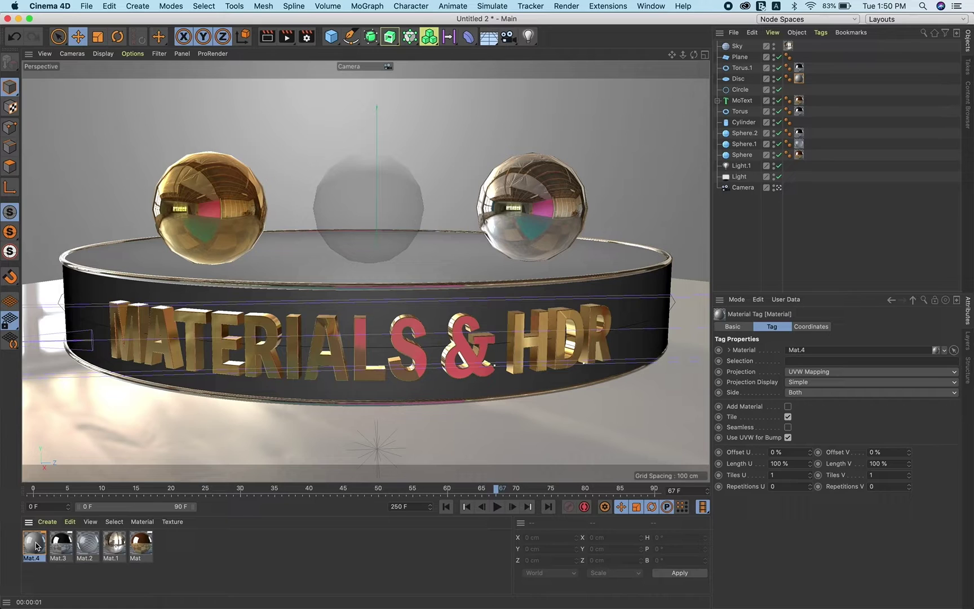
left_click_drag(39, 536, 62, 235)
left_click_drag(34, 542, 81, 292)
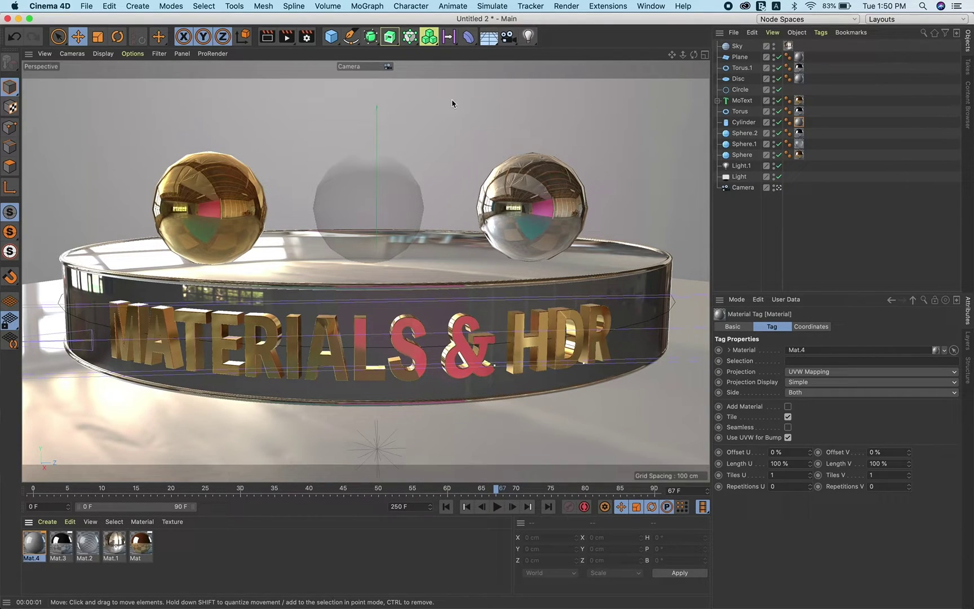
left_click(306, 37)
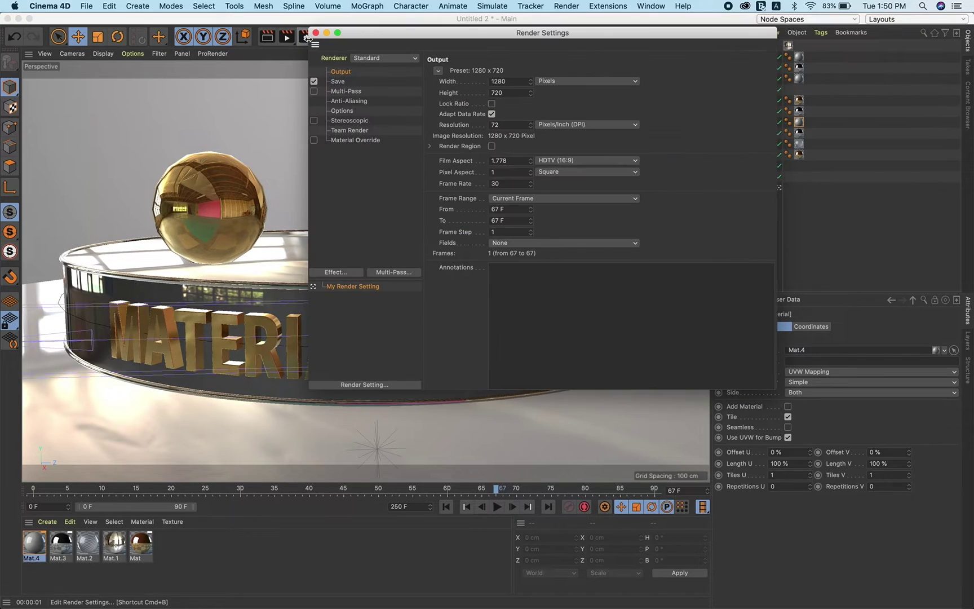
Set anti-aliasing to Best and add a Global Illumination render effect.
left_click(361, 102)
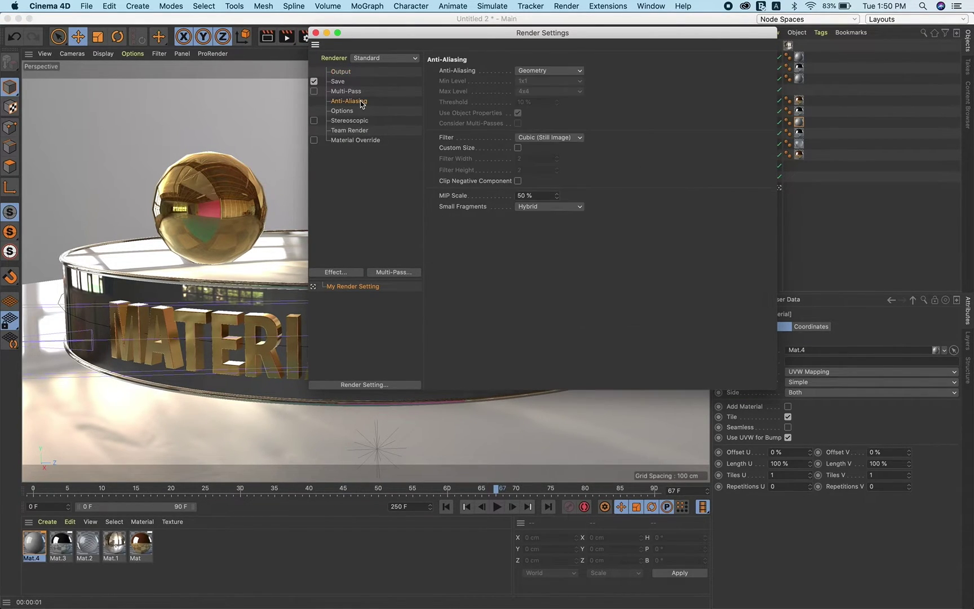
left_click(543, 71)
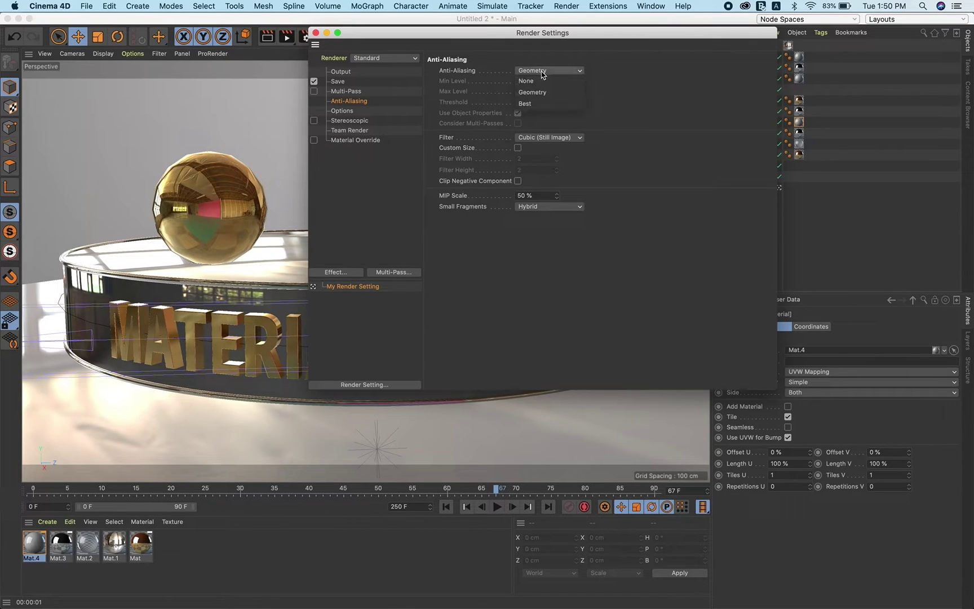
left_click(536, 107)
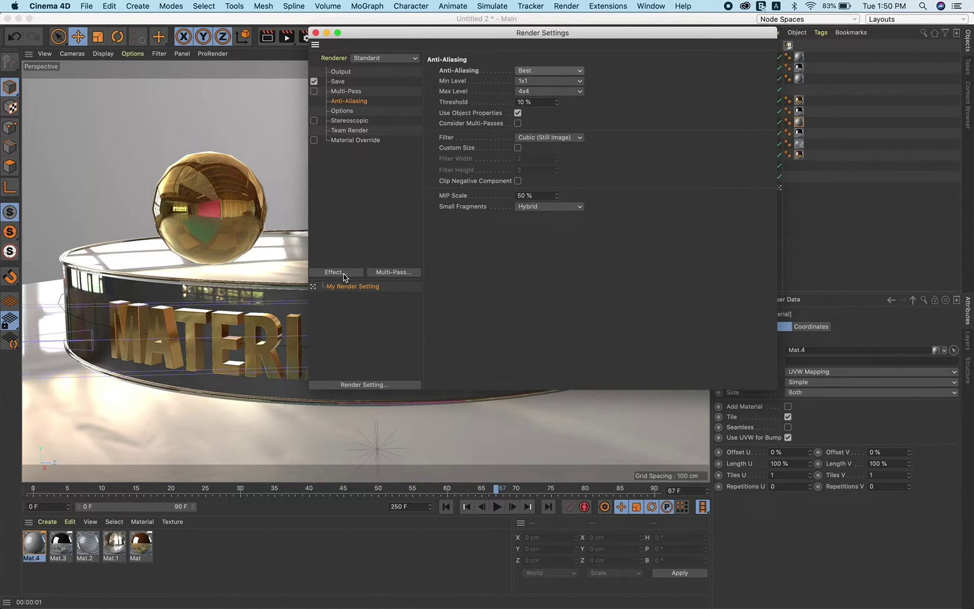
left_click(344, 274)
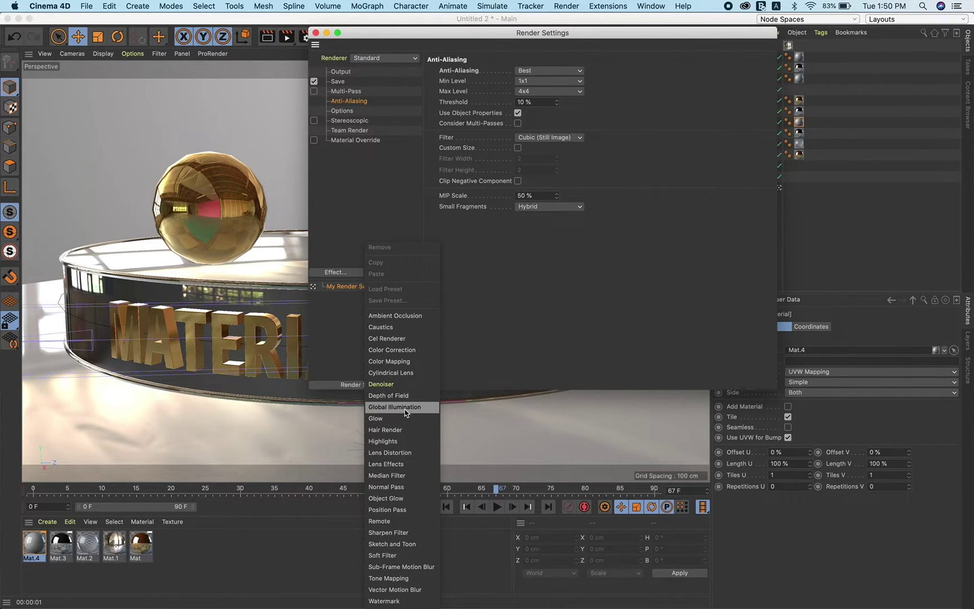
left_click(406, 413)
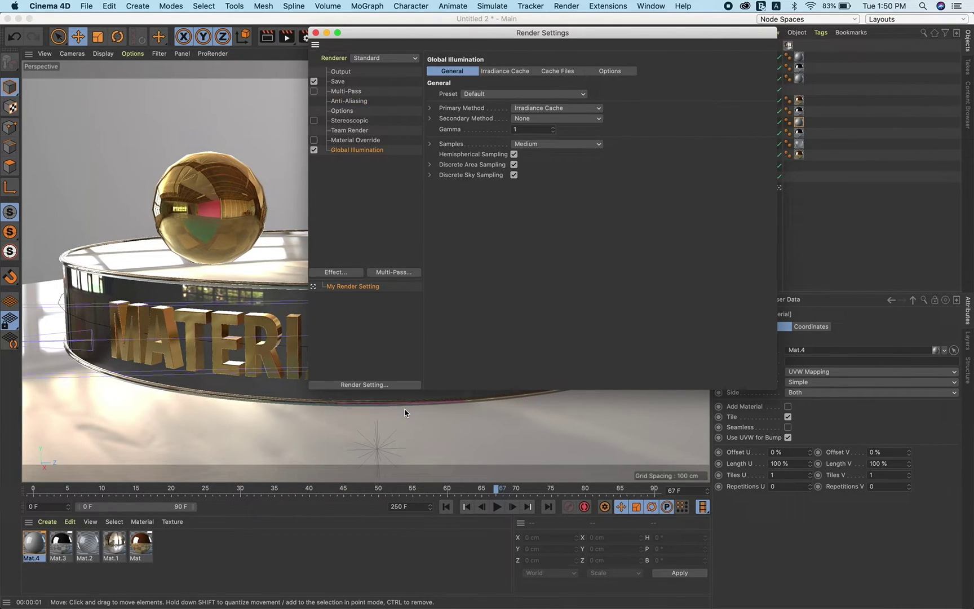
left_click(316, 33)
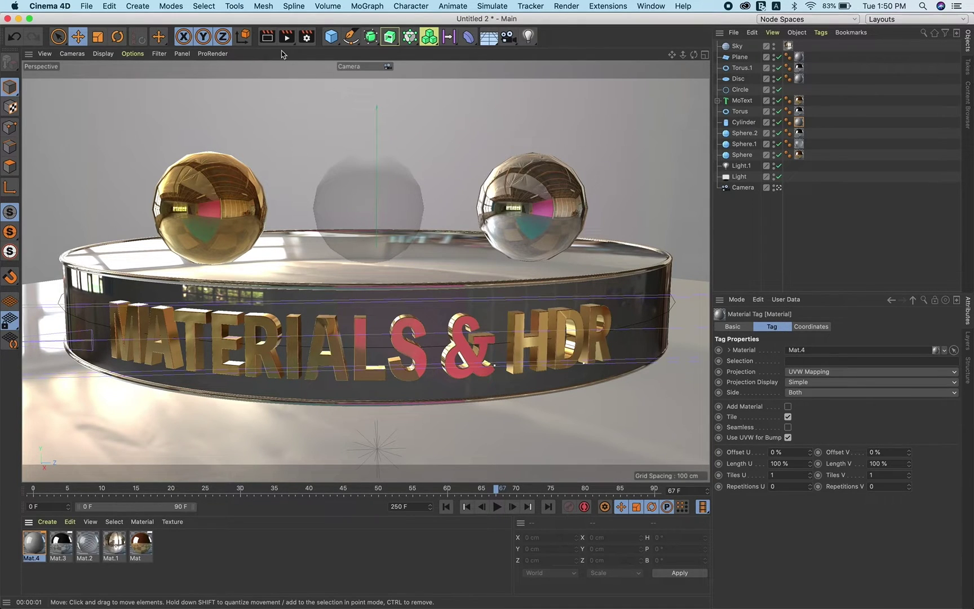
Render the viewport to preview the gold, glass and silver spheres.
left_click(267, 37)
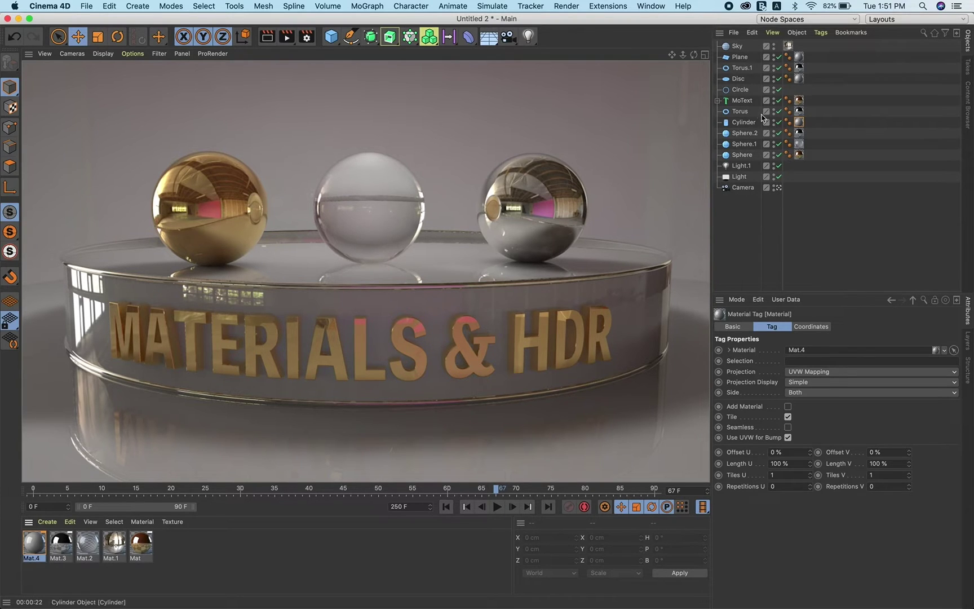
Extend the timeline to 250 frames and keyframe the Sky's heading at 0° on frame 0.
left_click(737, 47)
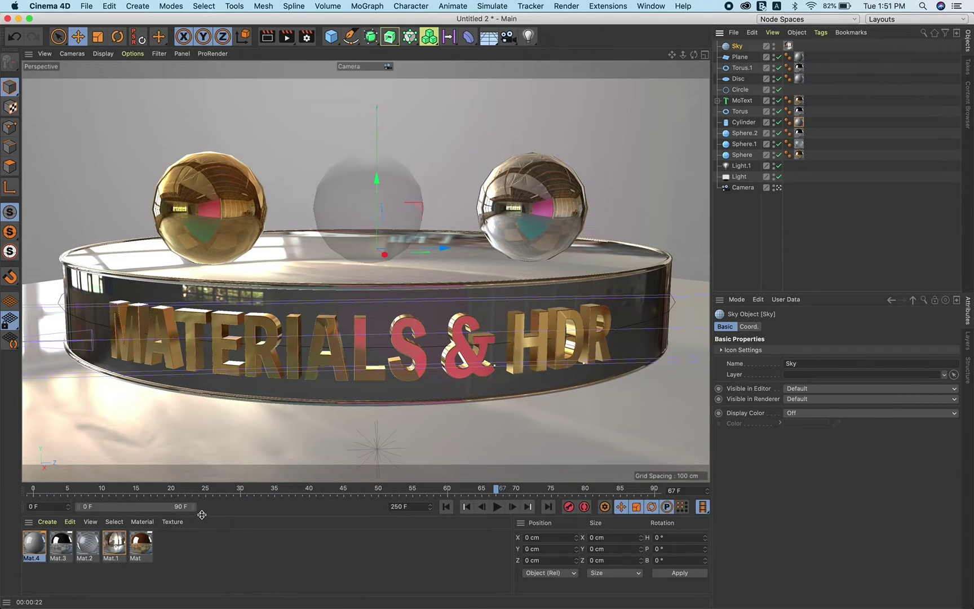
left_click_drag(193, 506, 384, 506)
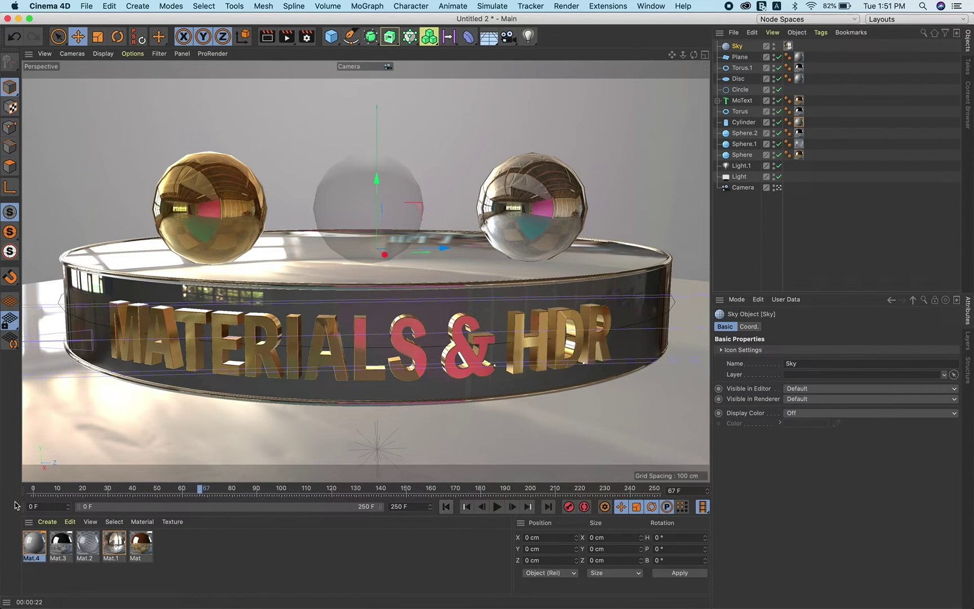
left_click_drag(45, 494, 14, 490)
left_click(750, 327)
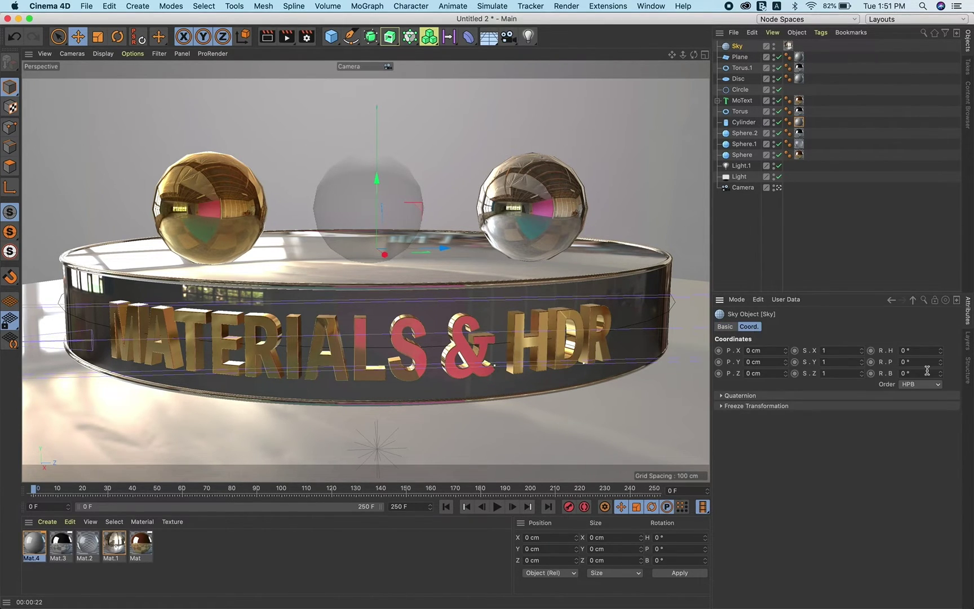
mouse_move(940, 350)
left_mouse_down()
mouse_move(940, 372)
mouse_move(943, 356)
left_mouse_up()
key("super+z")
left_click(871, 350)
At frame 250, set the Sky's heading to 360°.
left_click(654, 492)
left_click(908, 350)
type("360")
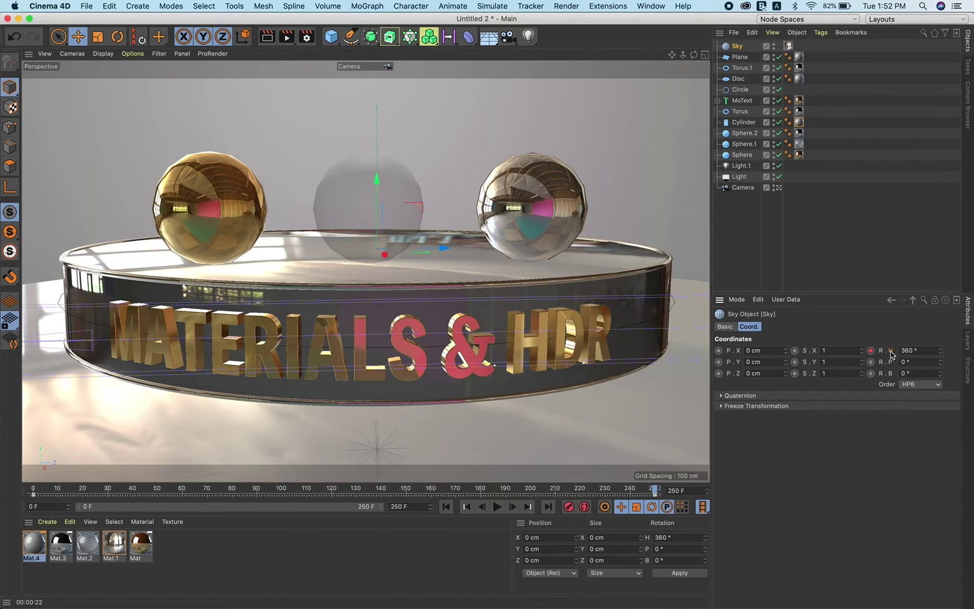
right_click(891, 352)
mouse_move(926, 357)
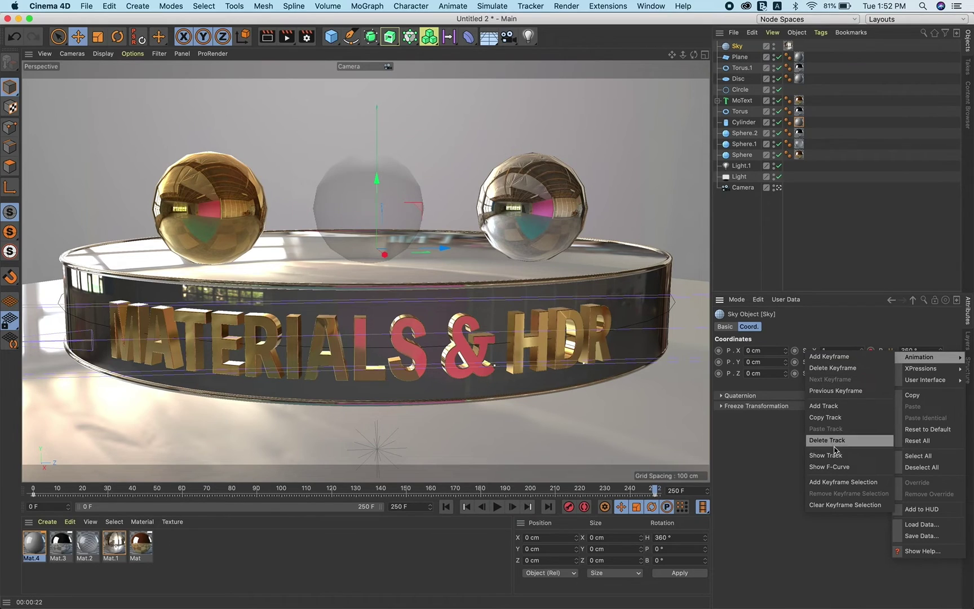
Set the Sky heading F-curve keys to linear interpolation and close the Timeline.
left_click(829, 467)
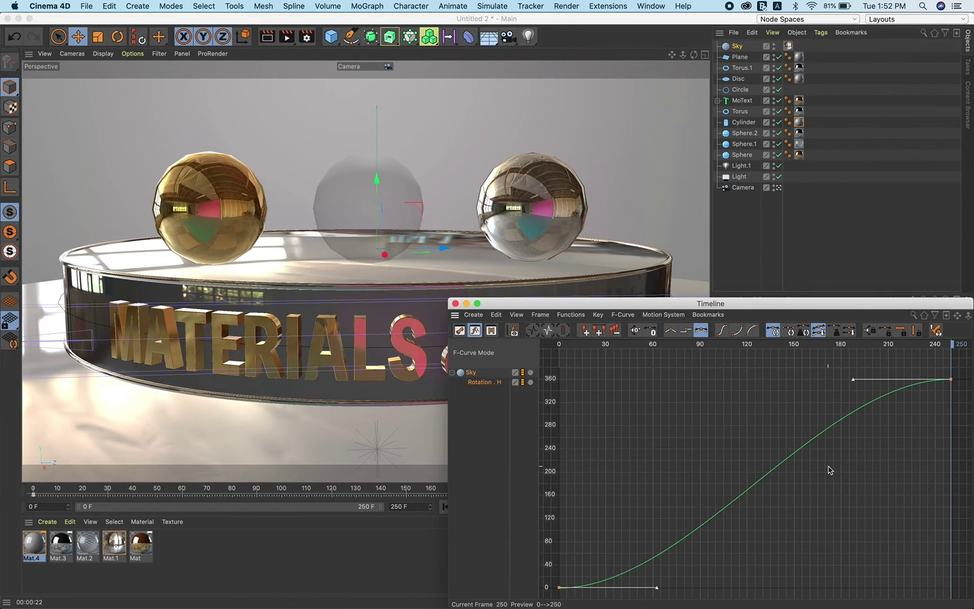
left_click(672, 333)
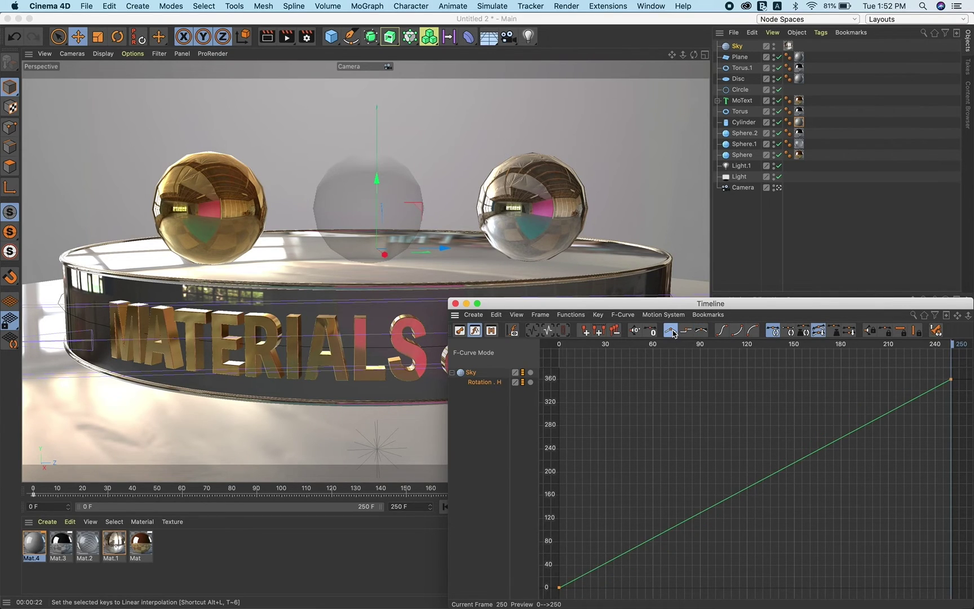
left_click(455, 304)
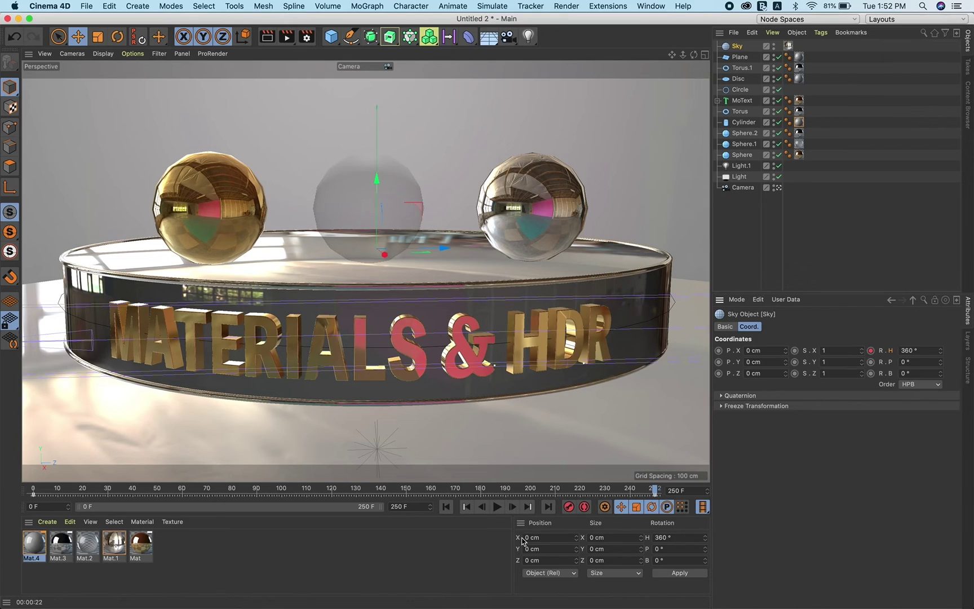
Rewind to frame 0, deselect Sky, and play the animation.
left_click(447, 506)
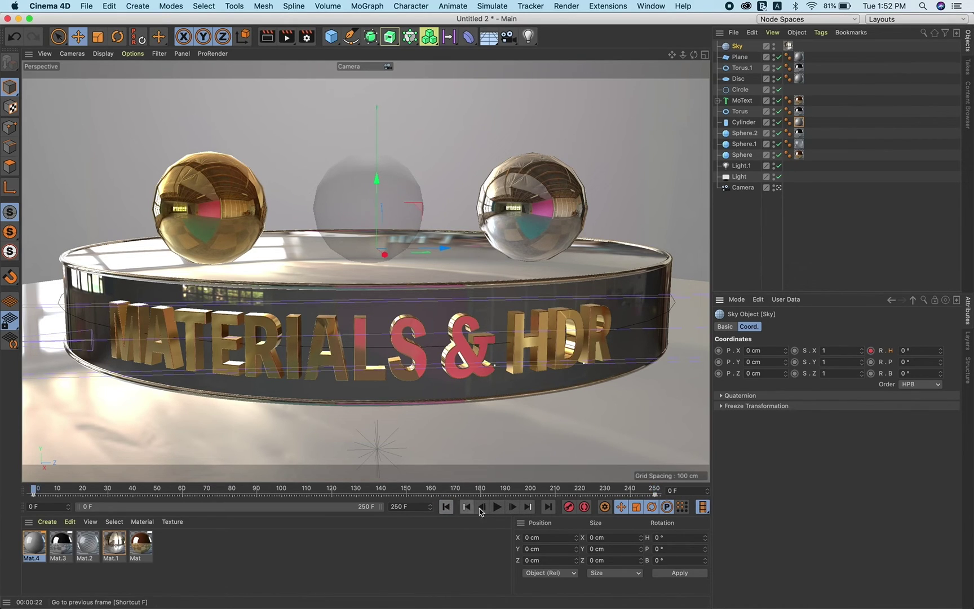
left_click(733, 237)
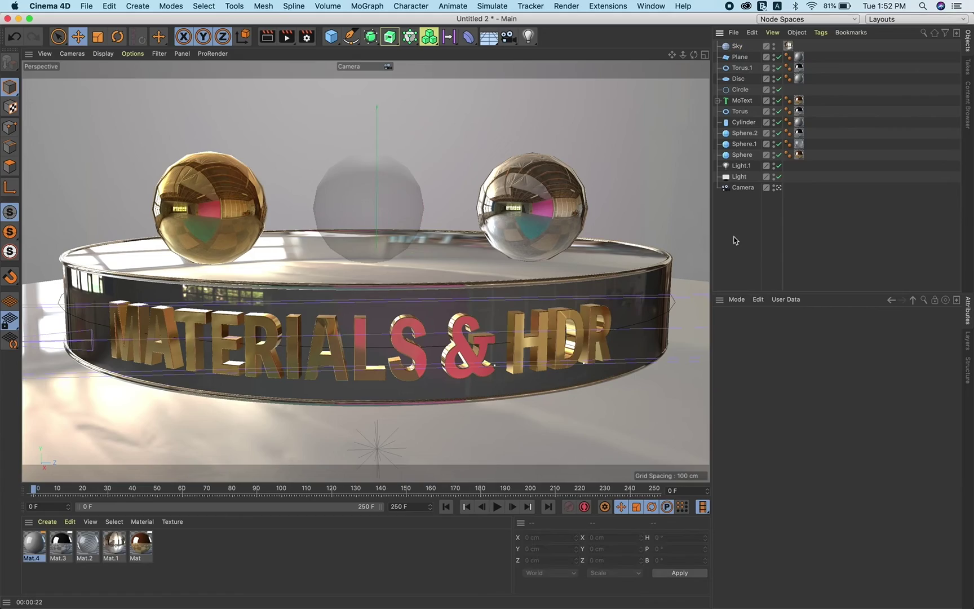
left_click(497, 506)
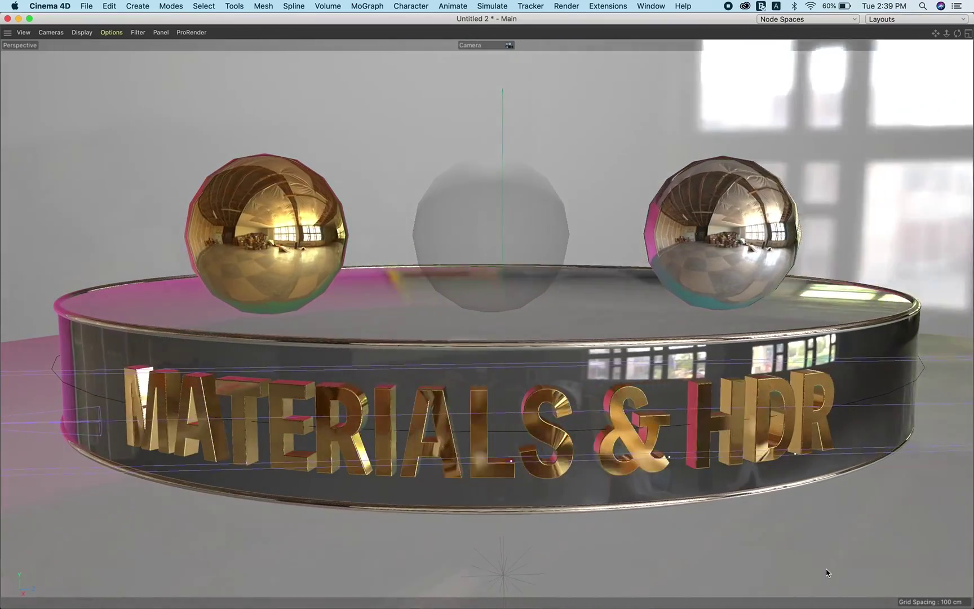